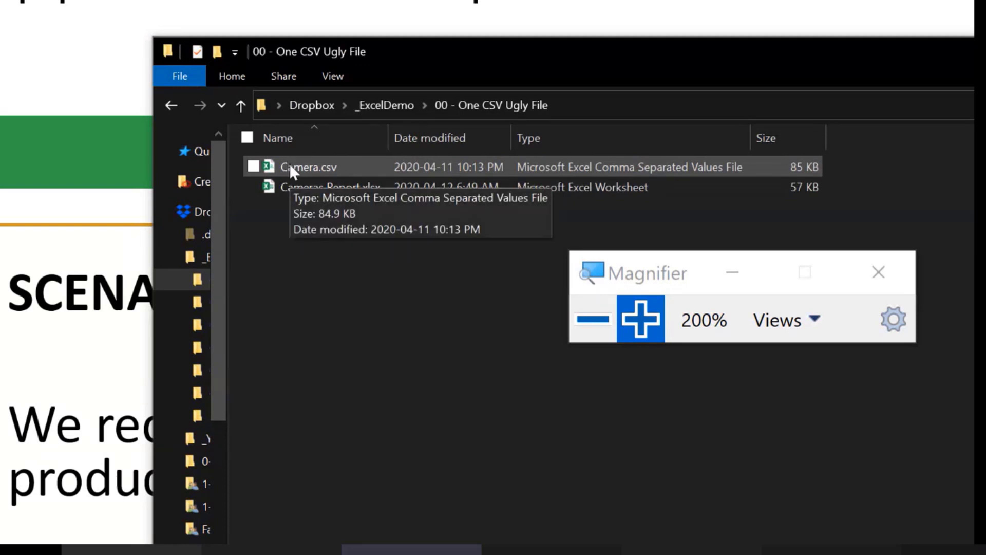
# Open Camera.csv from the 00 - One CSV Ugly File folder in Excel and maximize its window.
pyautogui.click(289, 165)
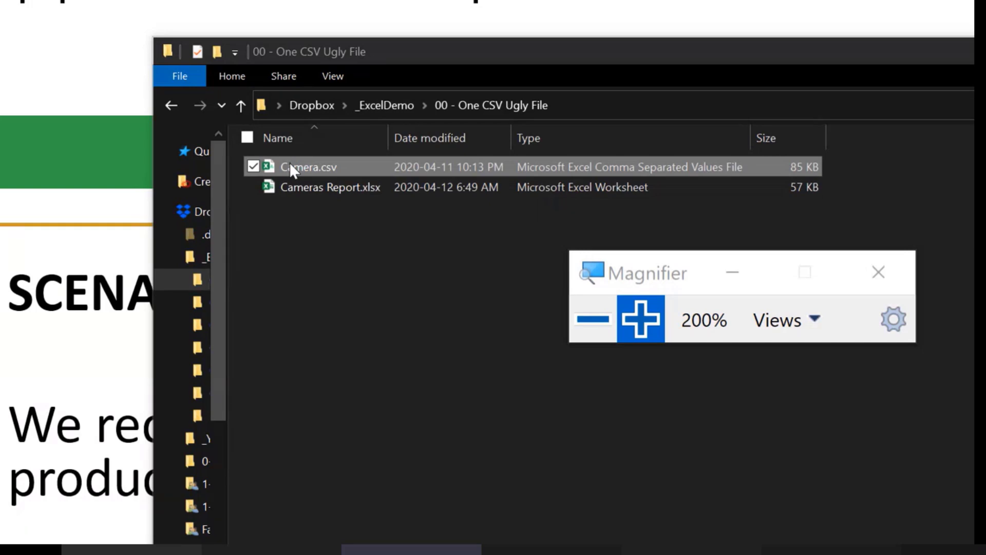
pyautogui.press('super+Escape')
pyautogui.moveTo(730, 13); pyautogui.dragTo(566, 88)
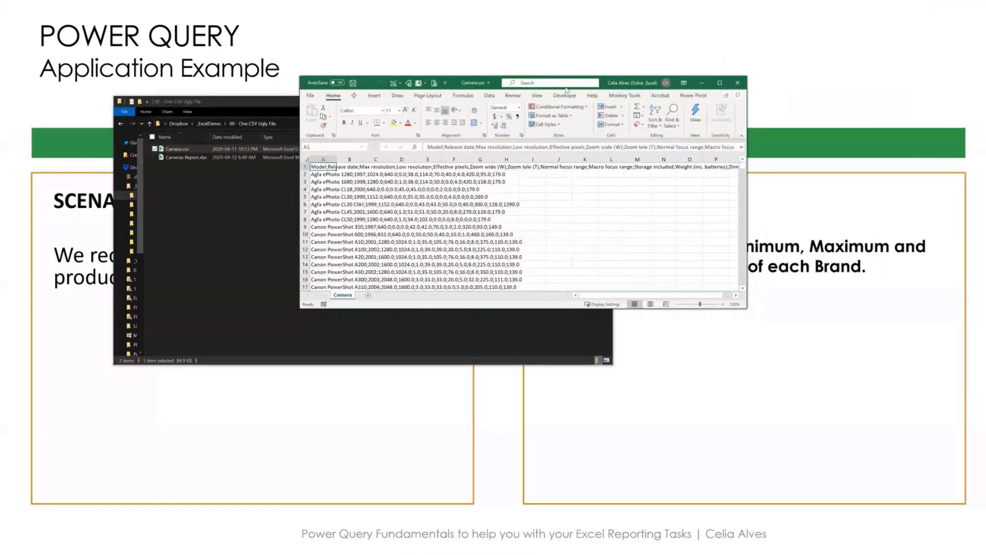
pyautogui.click(720, 83)
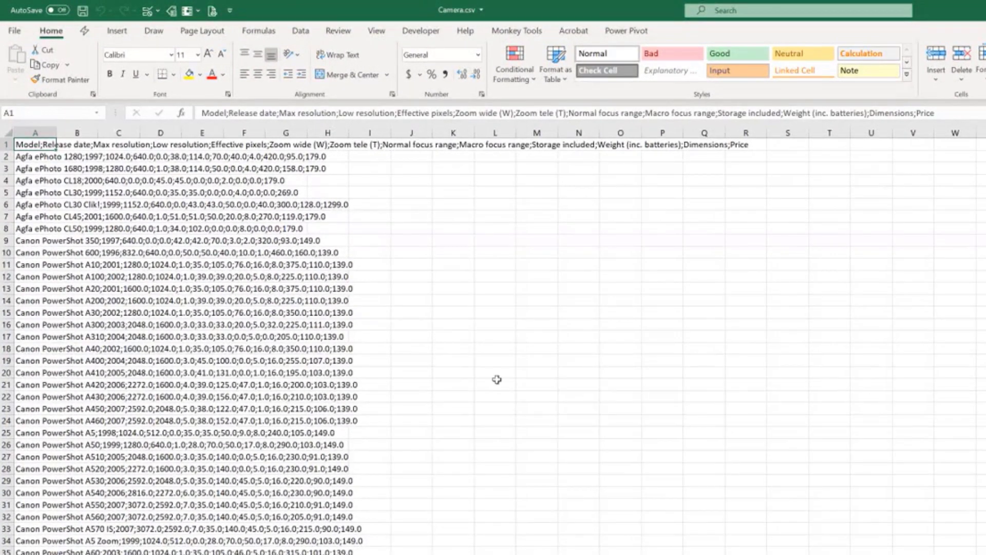
# Examine the full header text in cell A1 and the camera records below it in Camera.csv.
pyautogui.keyDown('ctrl'); pyautogui.scroll(7, 497, 379); pyautogui.keyUp('ctrl')
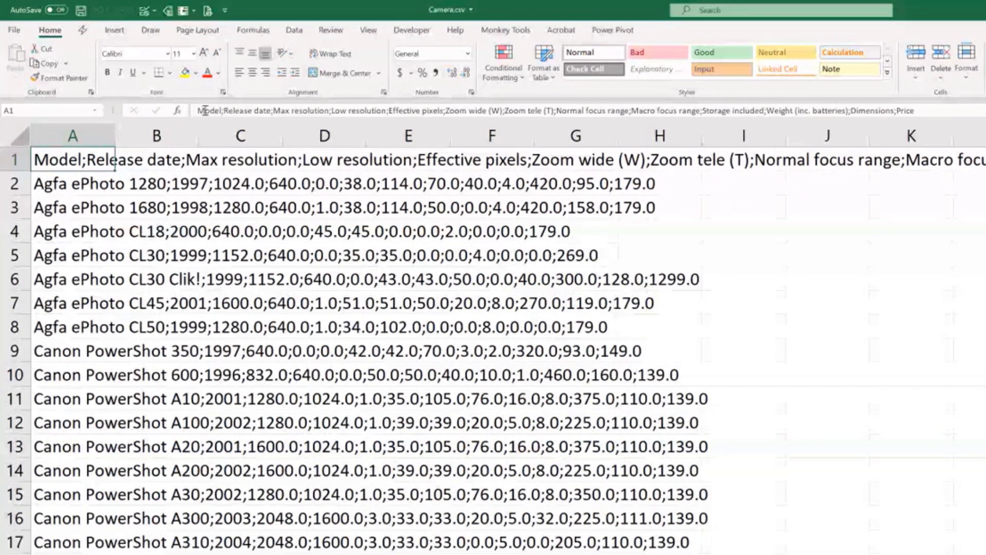
pyautogui.moveTo(199, 110); pyautogui.dragTo(578, 110)
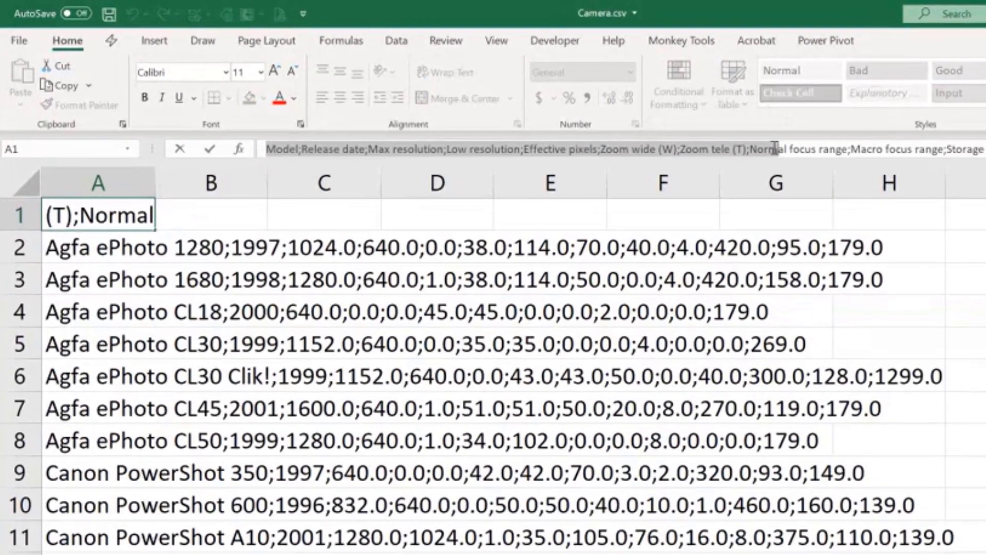
pyautogui.press('Escape')
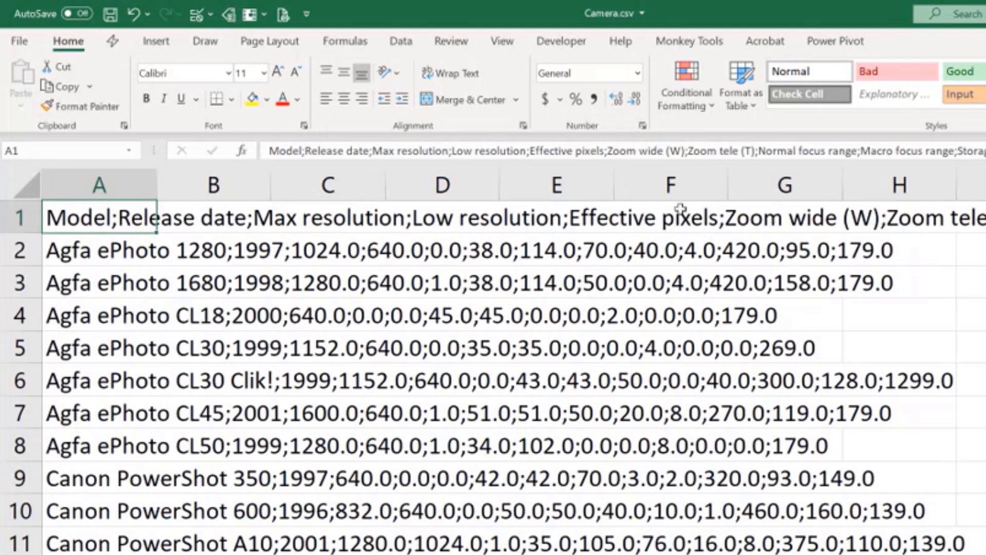
pyautogui.click(84, 253)
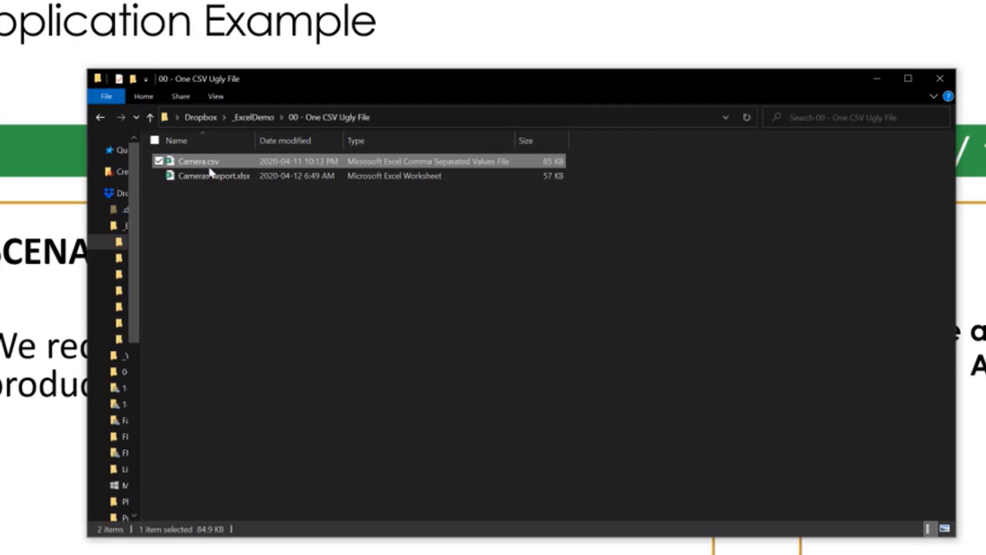
# Open Cameras Report.xlsx and examine its Brand, Model, Year and Price table and the price PivotTable filtered by year.
pyautogui.doubleClick(209, 177)
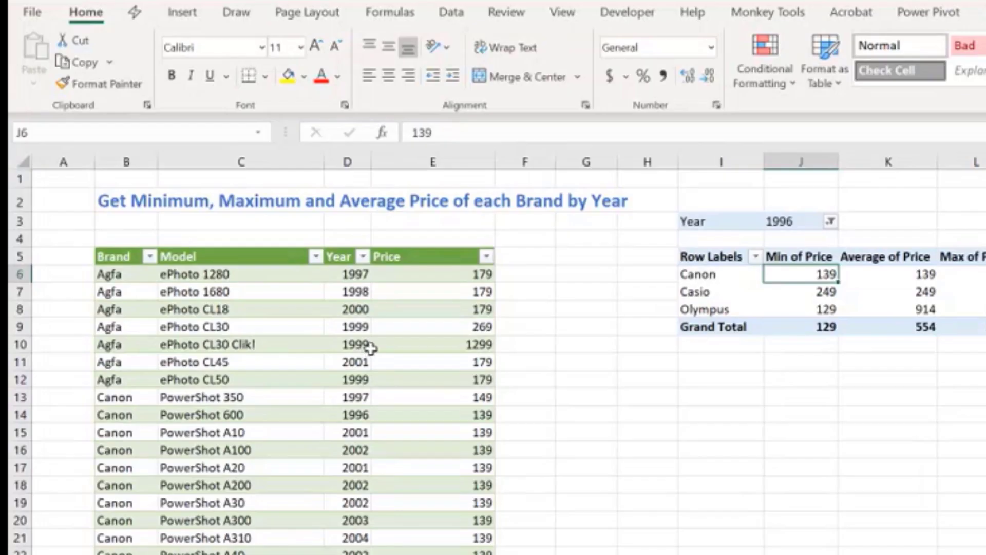
pyautogui.click(181, 210)
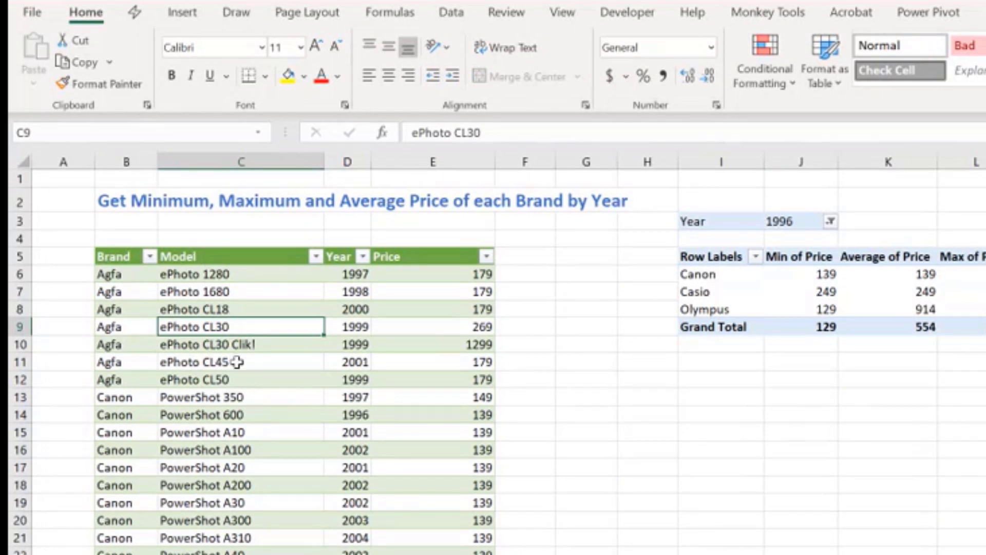
pyautogui.click(434, 325)
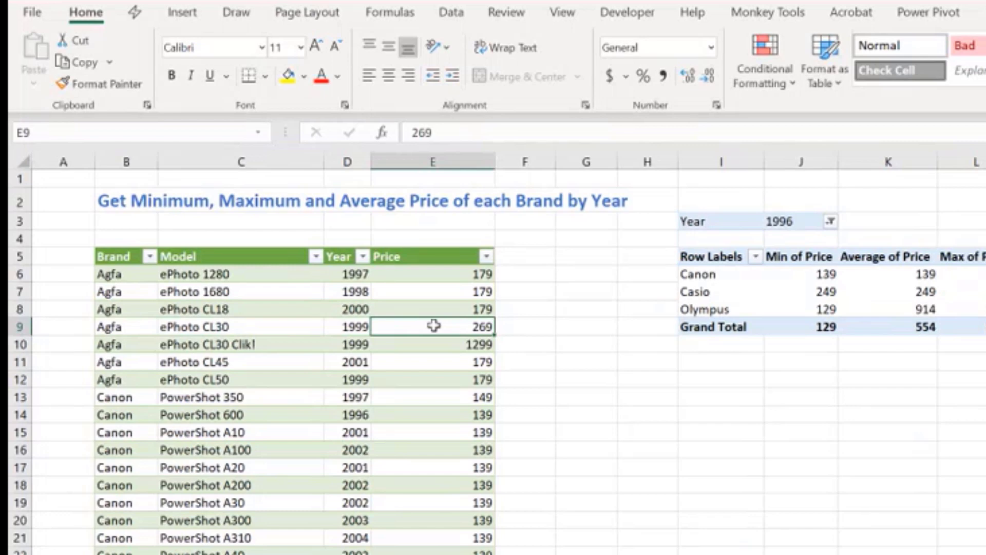
pyautogui.click(746, 300)
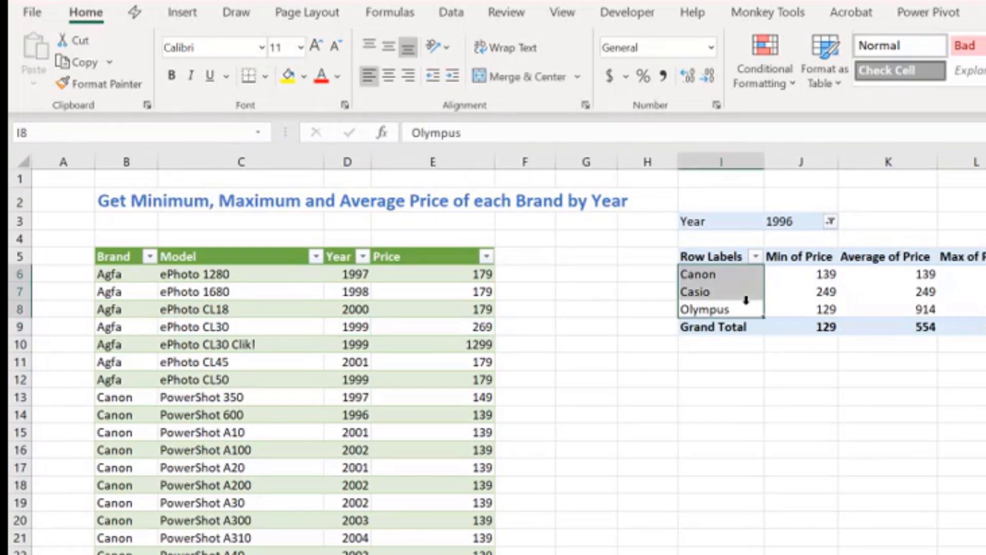
pyautogui.click(767, 293)
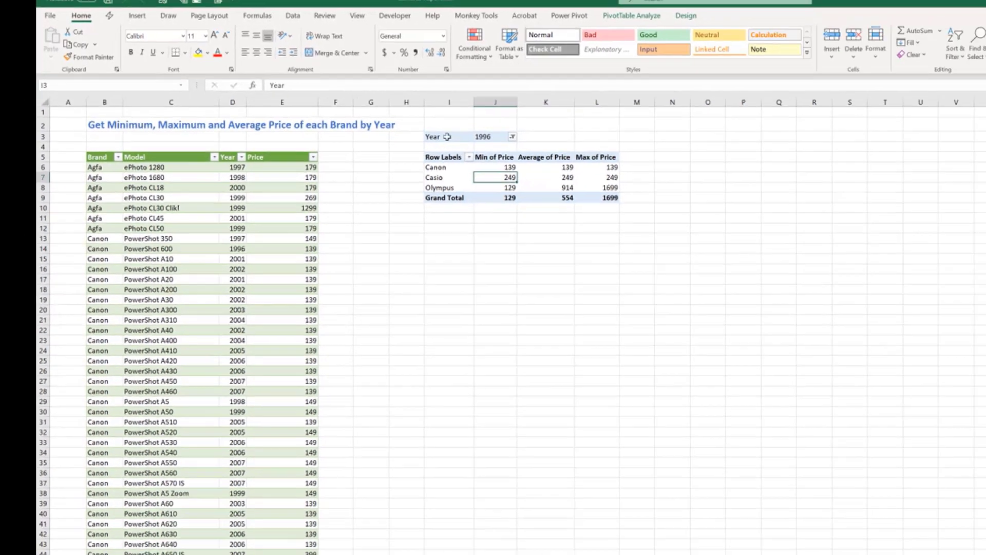
pyautogui.click(717, 222)
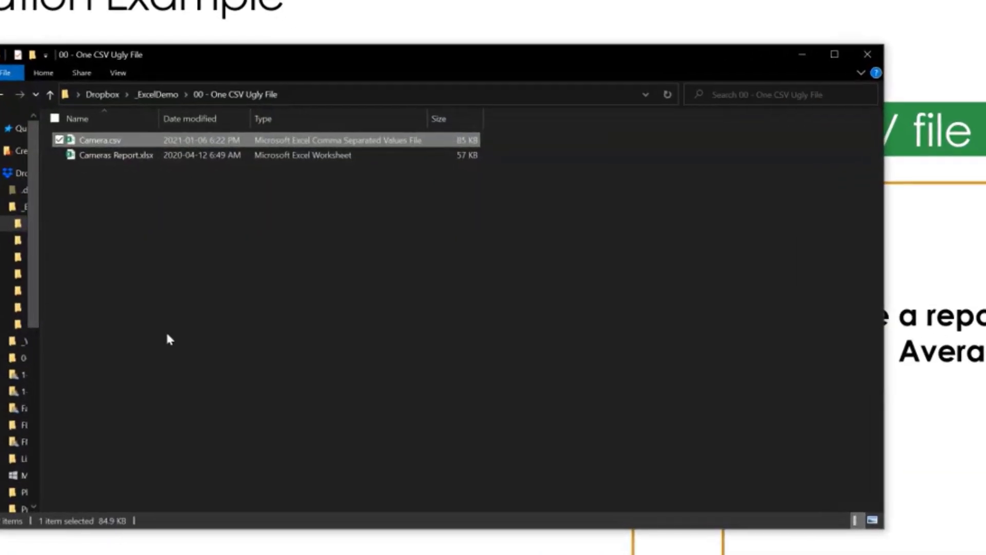
# Create a new Excel workbook named FINAL REPORT in the 00 - One CSV Ugly File folder and open it.
pyautogui.rightClick(79, 210)
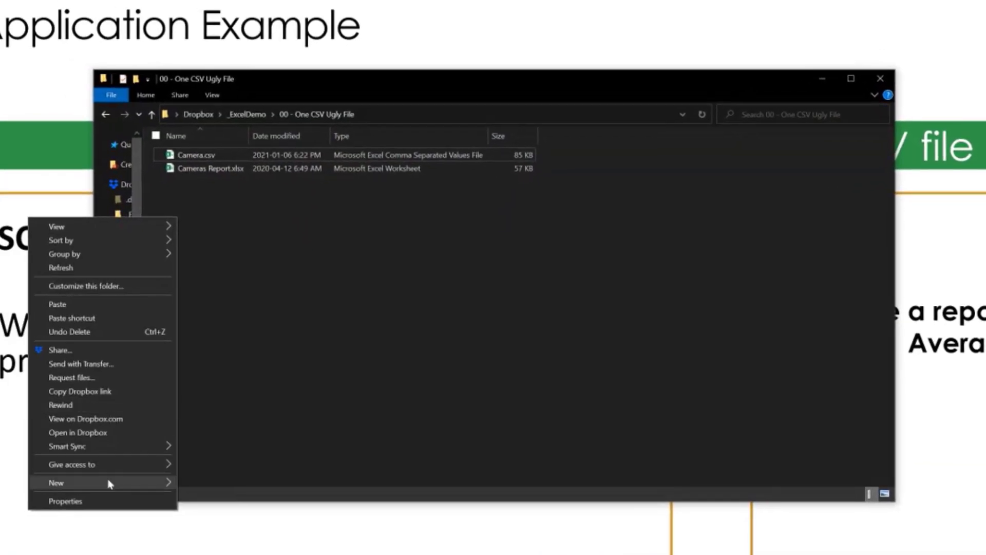
pyautogui.moveTo(1, 517)
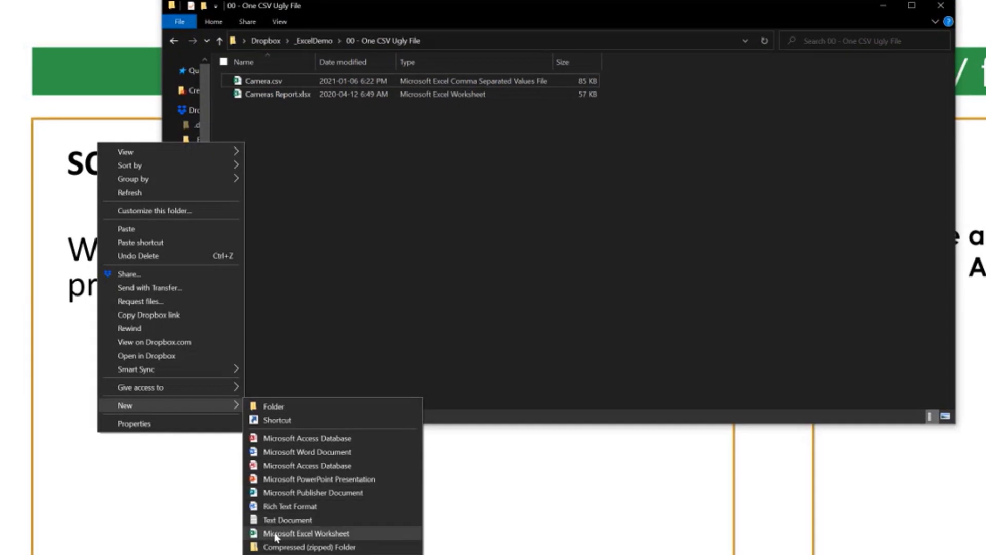
pyautogui.click(276, 534)
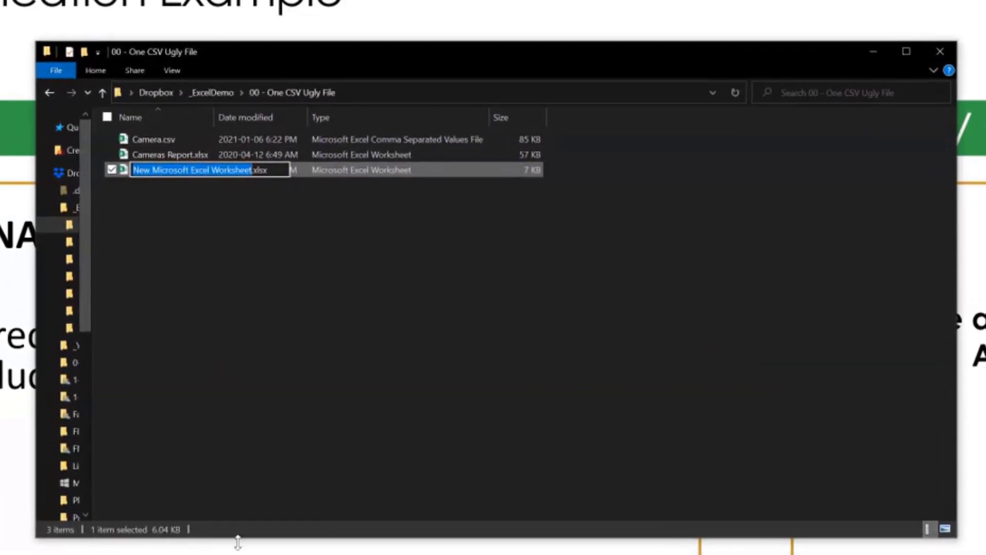
pyautogui.write('FINAL REPO')
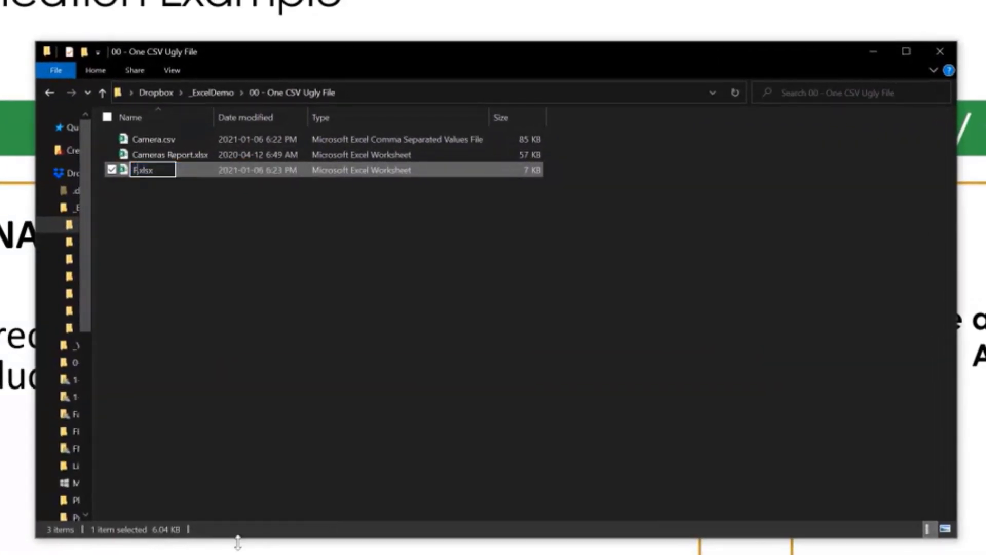
pyautogui.write('RT')
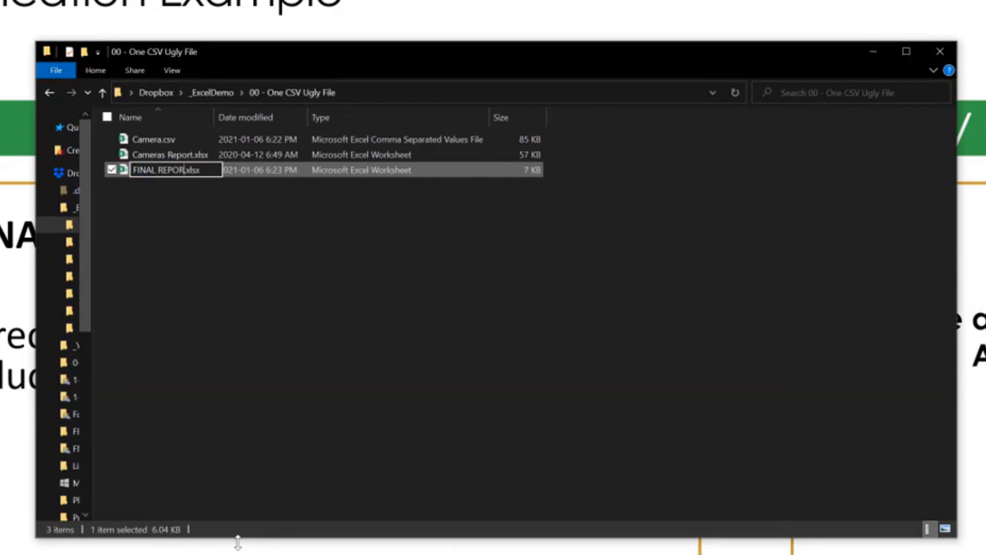
pyautogui.press('Return')
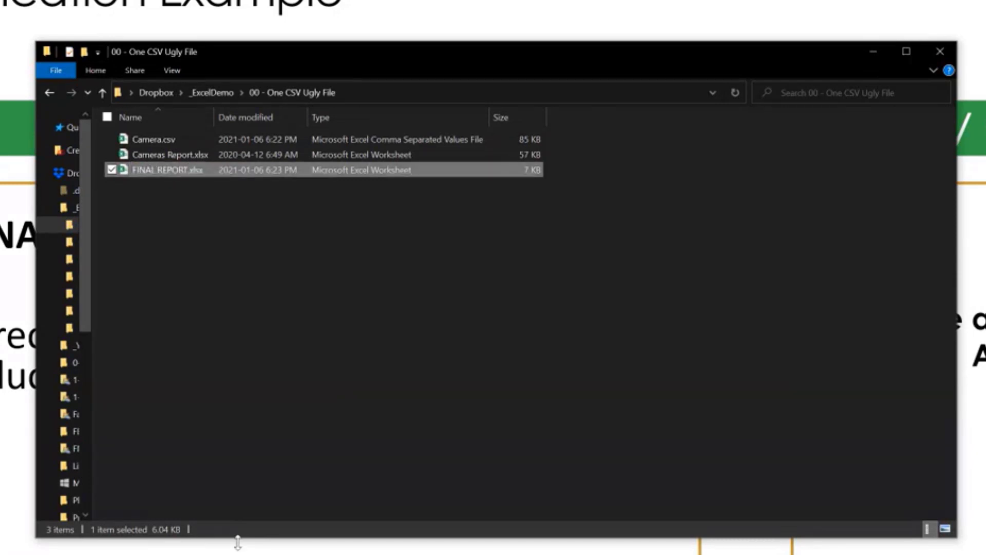
pyautogui.press('Return')
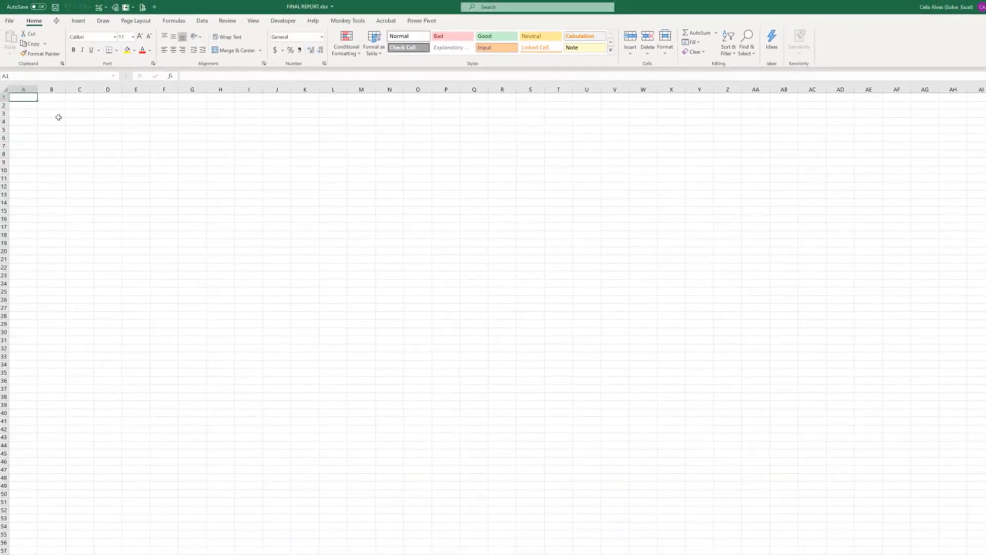
# With cell B3 selected, import Camera.csv as a Text/CSV source and choose to transform its data in Power Query.
pyautogui.click(59, 115)
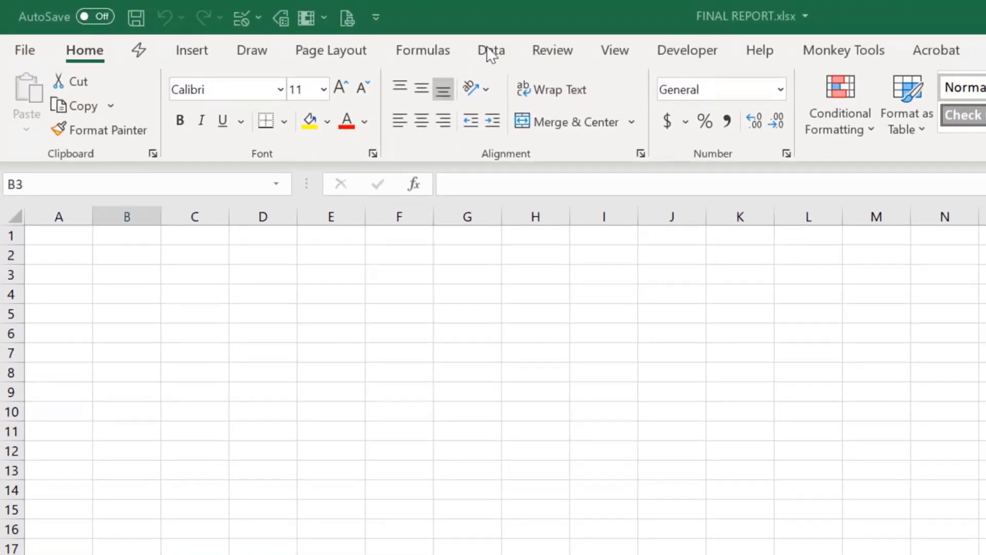
pyautogui.click(488, 51)
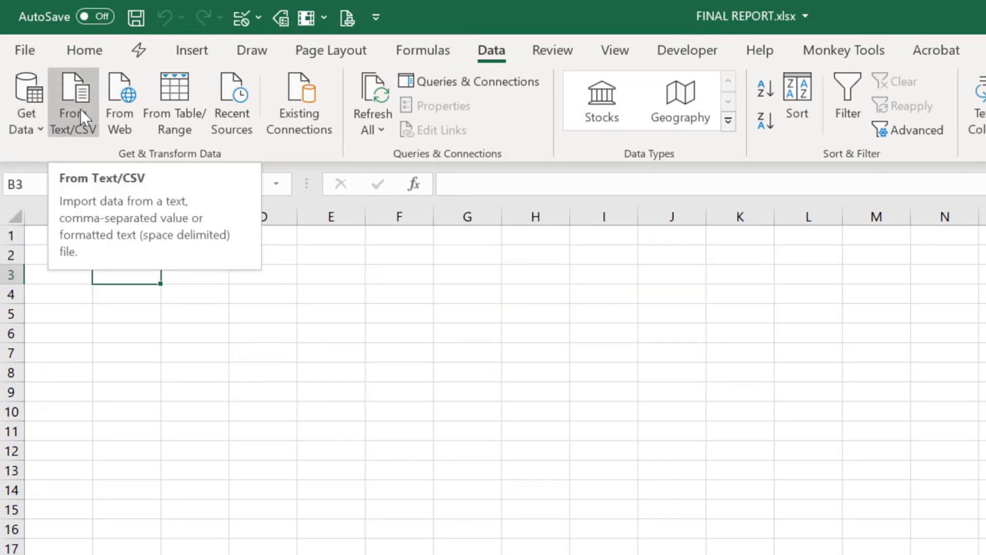
pyautogui.click(32, 130)
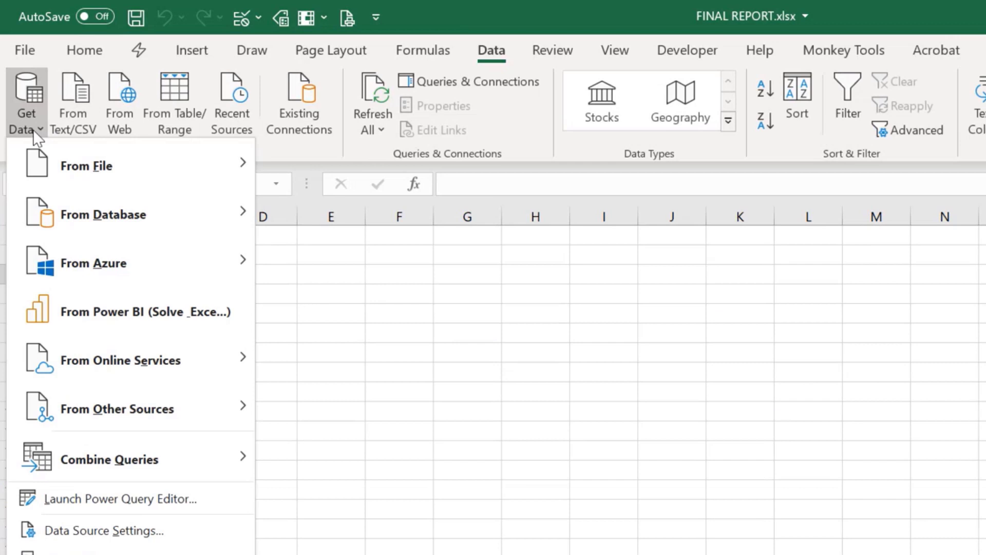
pyautogui.moveTo(69, 149)
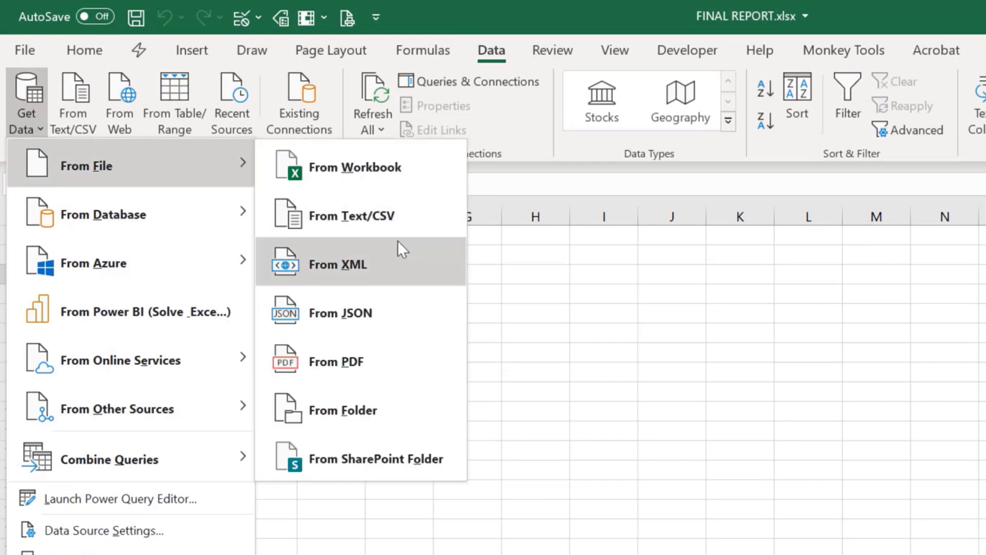
pyautogui.click(396, 220)
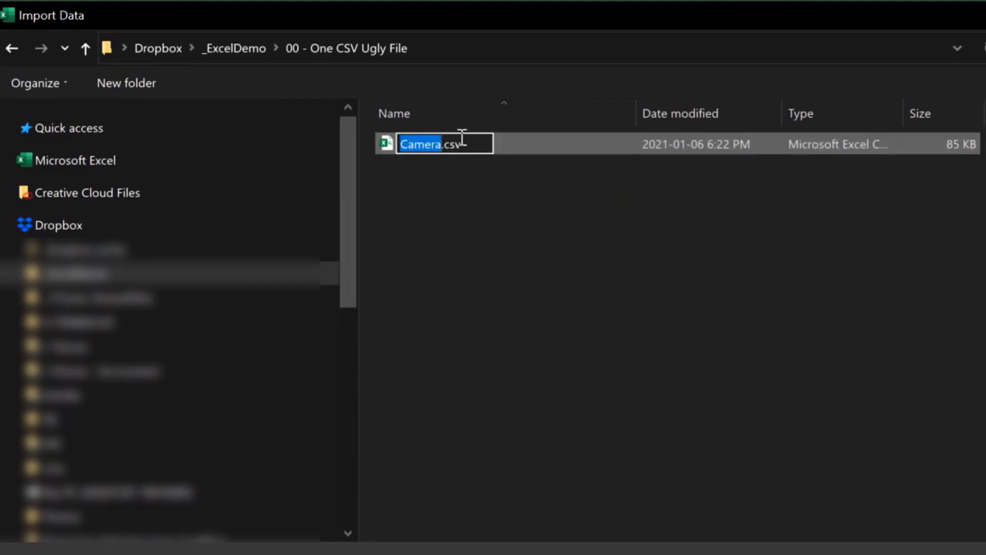
pyautogui.click(507, 199)
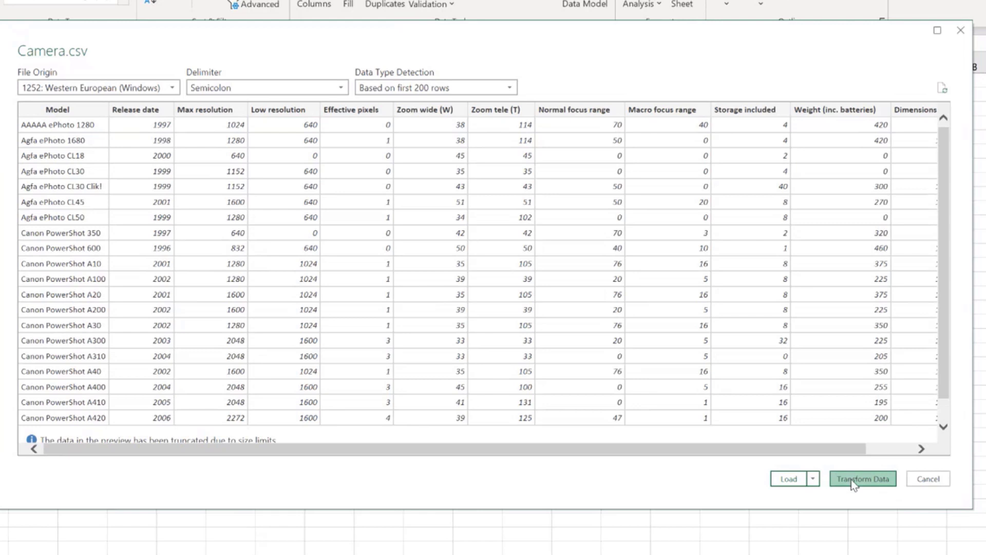
pyautogui.click(854, 481)
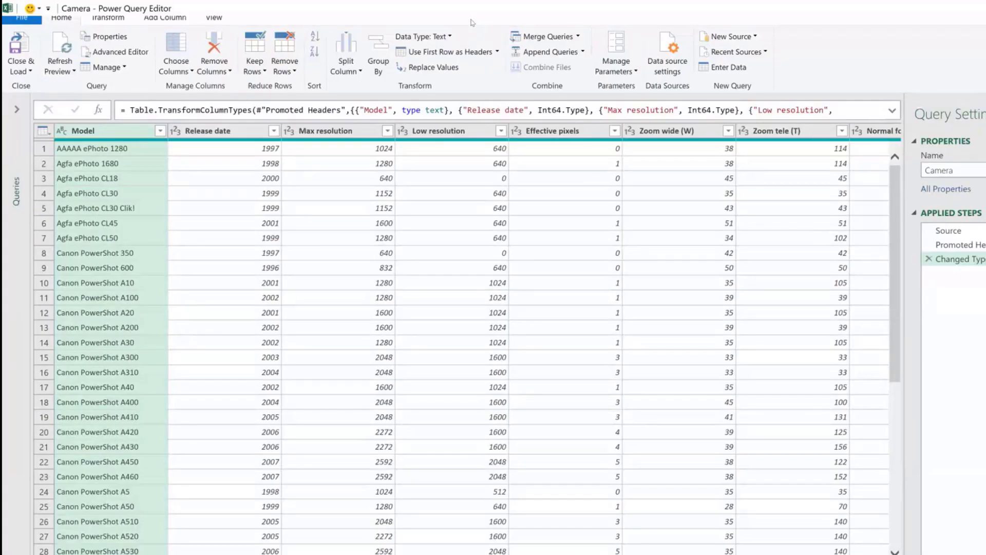
# Restore the Power Query Editor from full screen, move it over the workbook and widen it on both sides.
pyautogui.doubleClick(474, 11)
pyautogui.moveTo(487, 34); pyautogui.dragTo(541, 42)
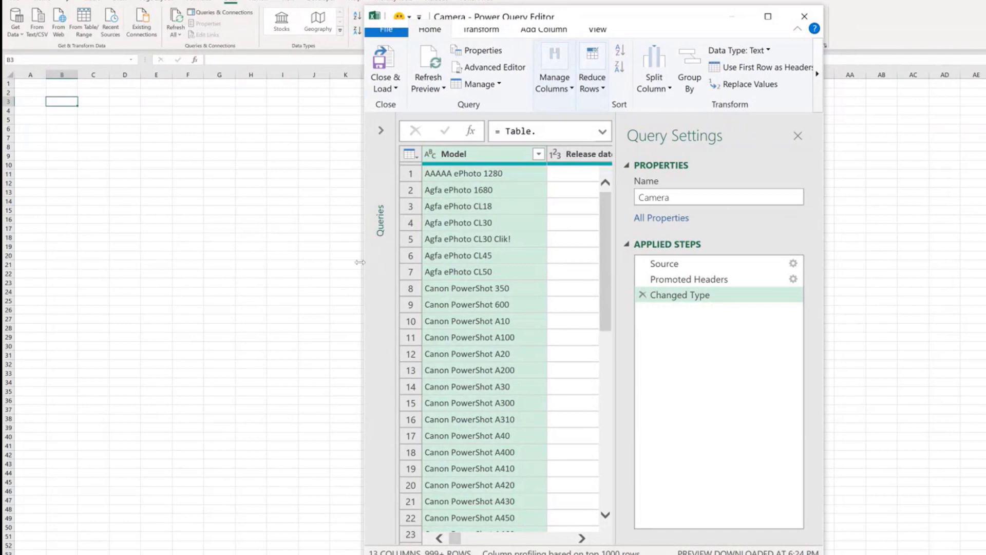
pyautogui.moveTo(360, 262); pyautogui.dragTo(186, 258)
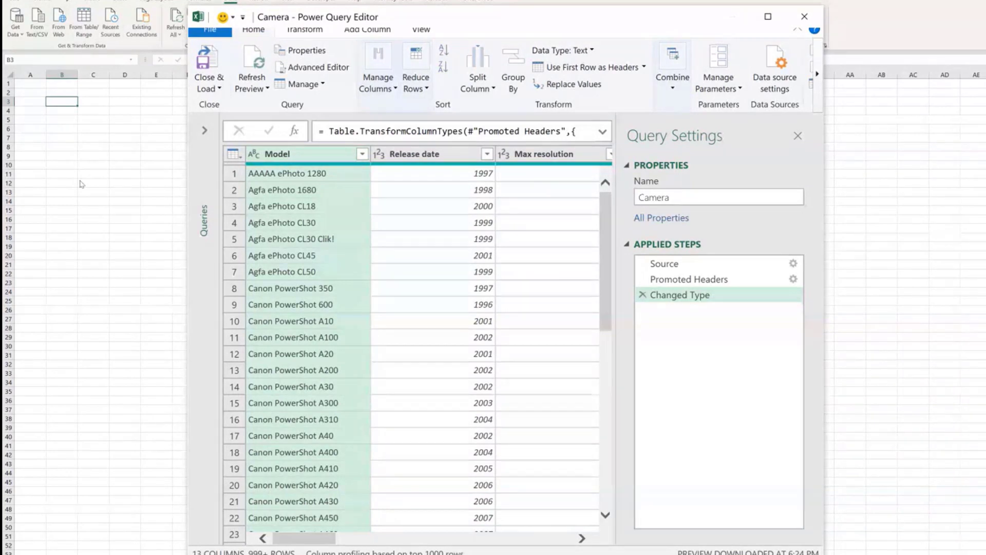
pyautogui.moveTo(827, 271); pyautogui.dragTo(985, 271)
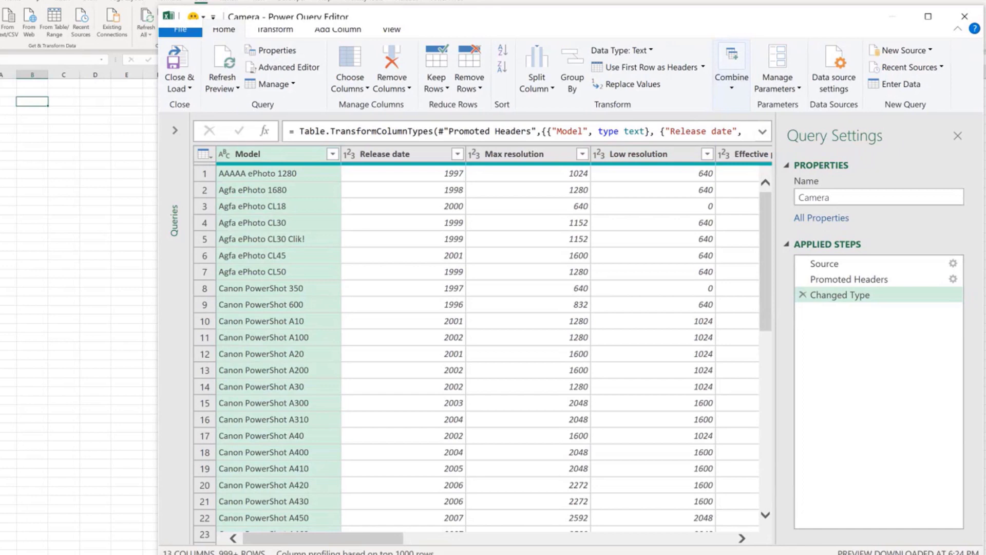
# Review the commands available for transforming existing columns, adding new columns, changing the view and managing the Camera query.
pyautogui.click(277, 32)
pyautogui.click(335, 31)
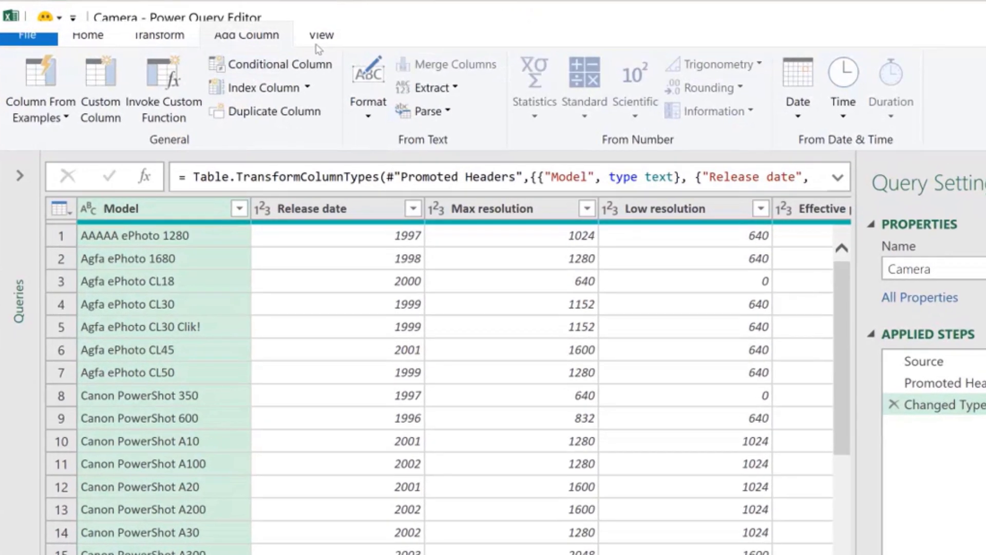
pyautogui.click(385, 35)
pyautogui.click(105, 40)
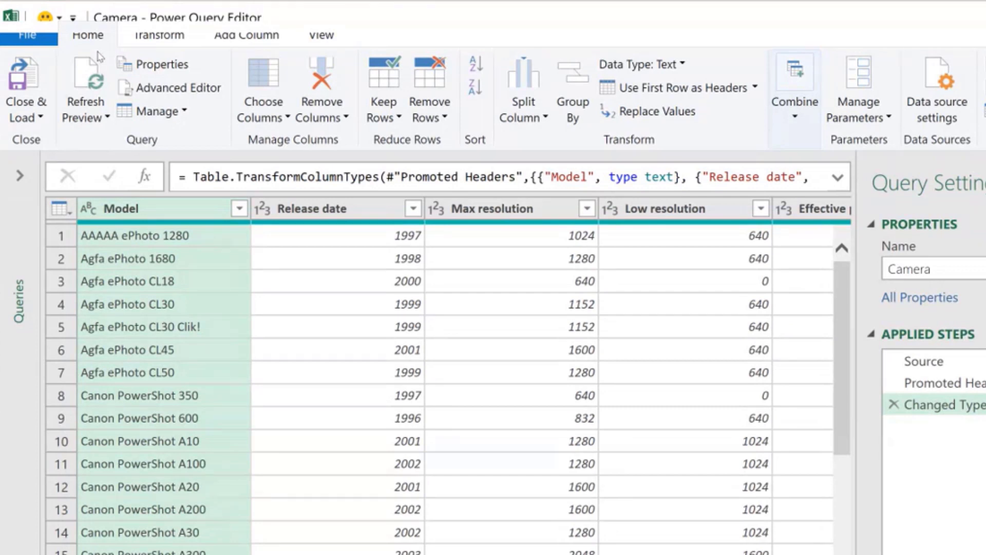
pyautogui.click(155, 35)
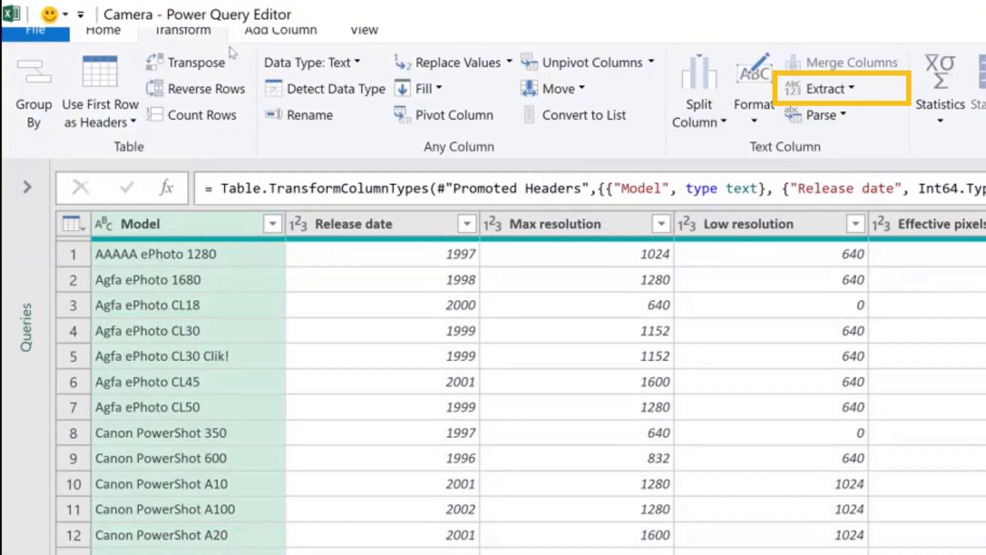
pyautogui.click(171, 26)
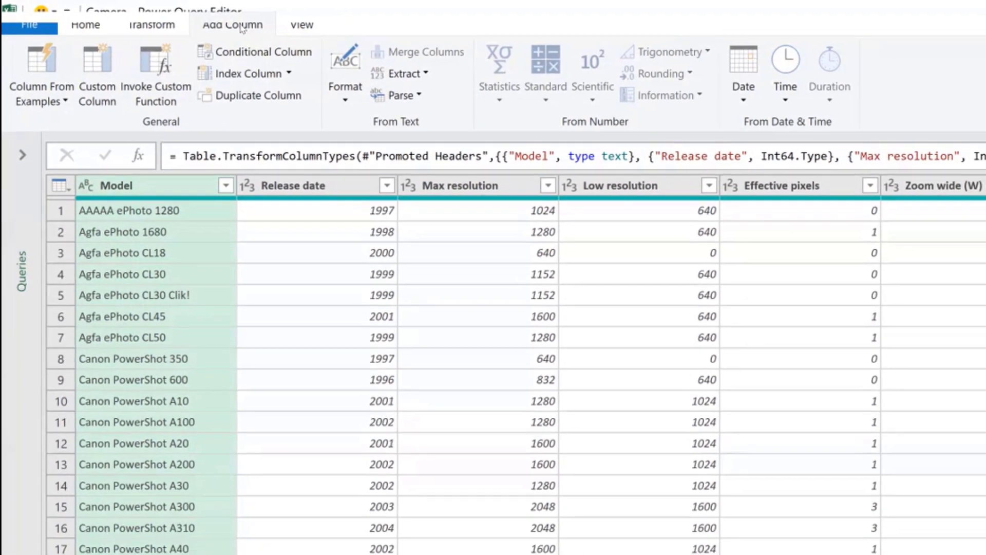
pyautogui.click(143, 25)
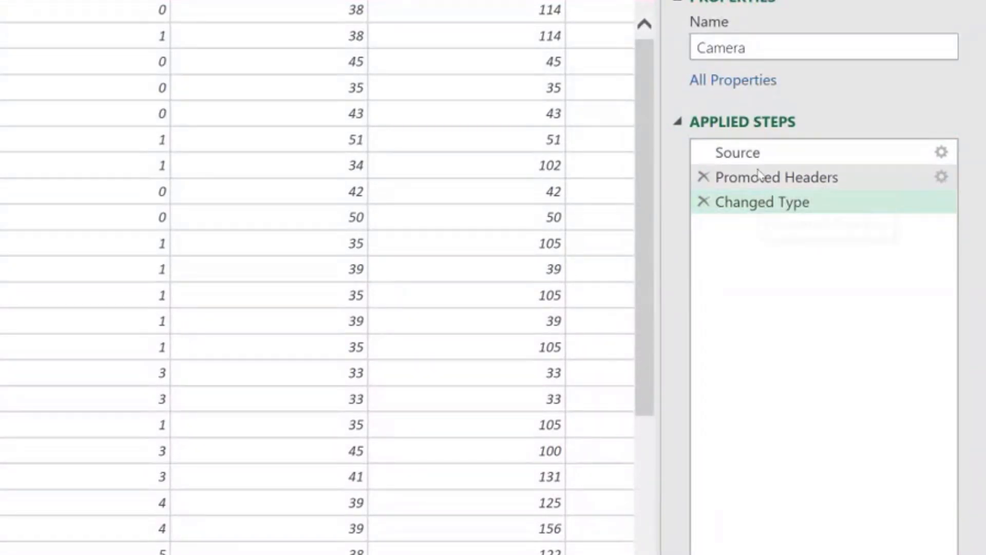
# Compare the Camera query's data at the Source, Promoted Headers and Changed Type steps.
pyautogui.click(773, 153)
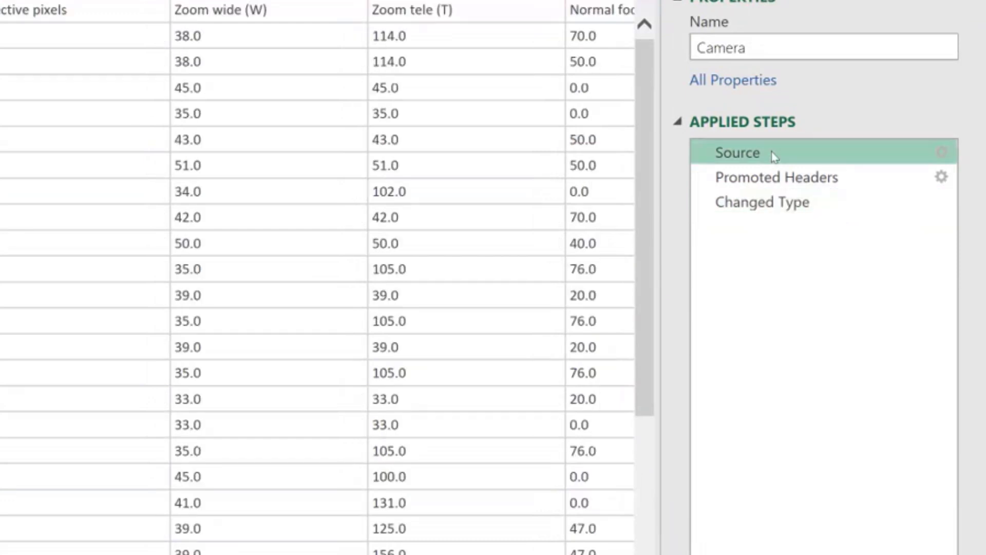
pyautogui.click(773, 177)
pyautogui.click(772, 204)
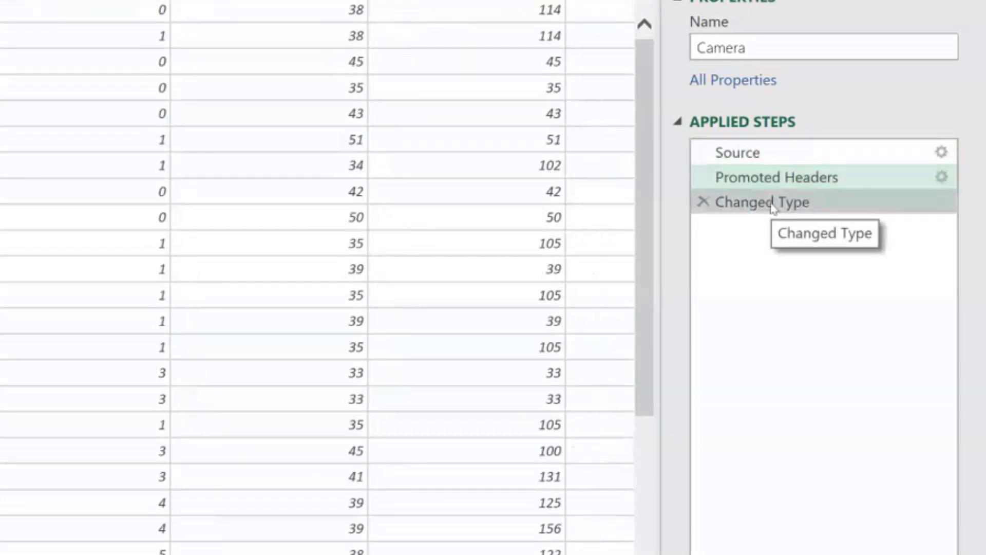
pyautogui.click(777, 160)
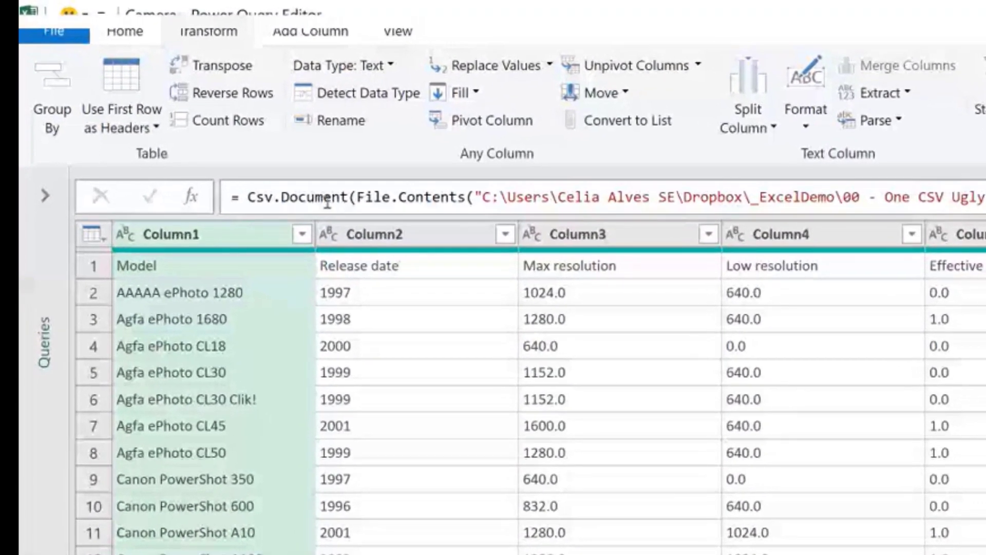
# Examine the Source step's formula, including the Camera.csv file path and the delimiter, column and encoding options.
pyautogui.click(247, 198)
pyautogui.moveTo(248, 198); pyautogui.dragTo(985, 198)
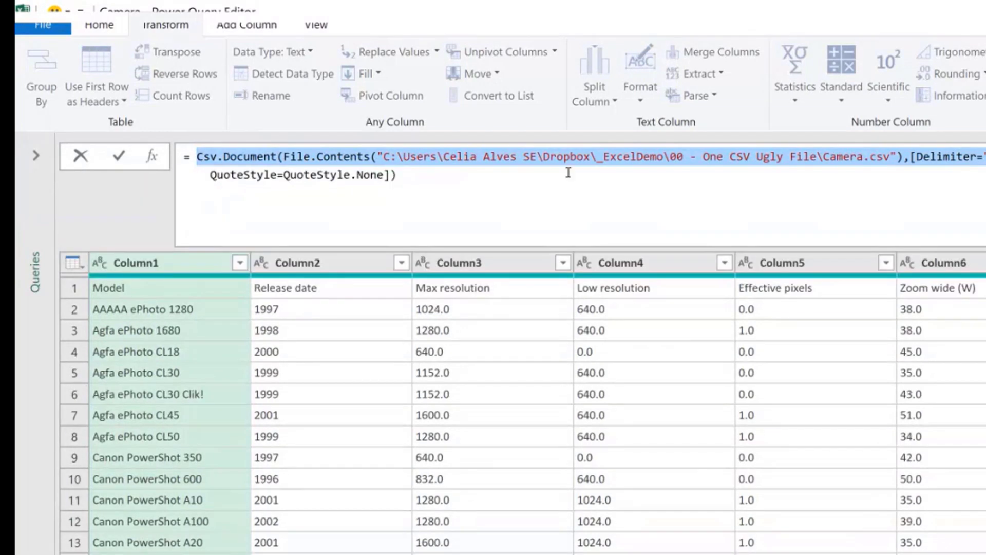
pyautogui.click(556, 181)
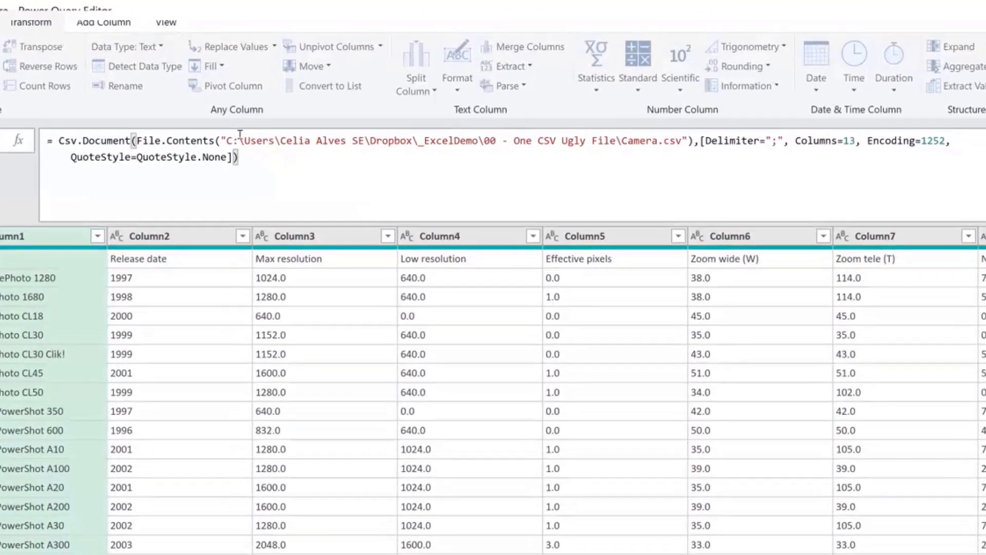
pyautogui.click(252, 101)
pyautogui.moveTo(232, 143); pyautogui.dragTo(684, 146)
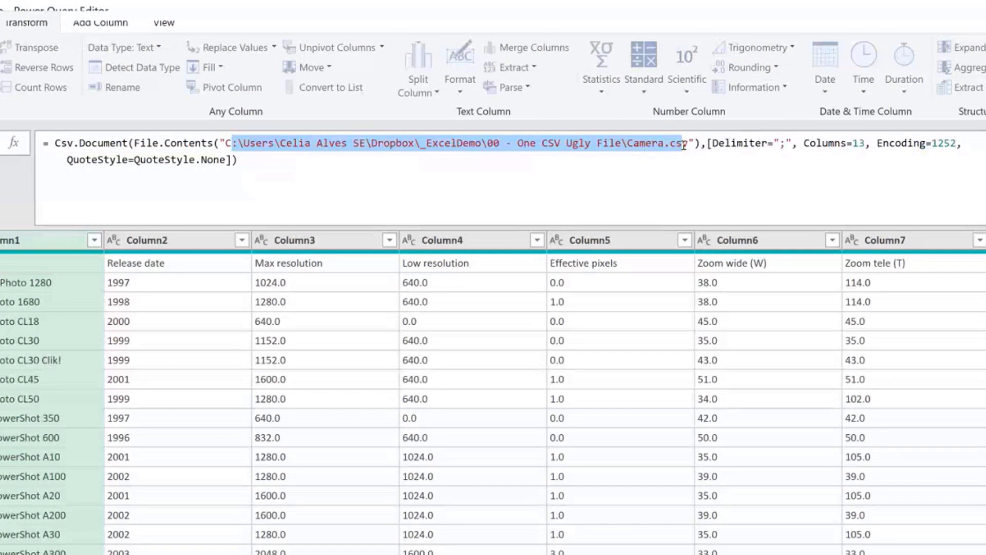
pyautogui.click(609, 164)
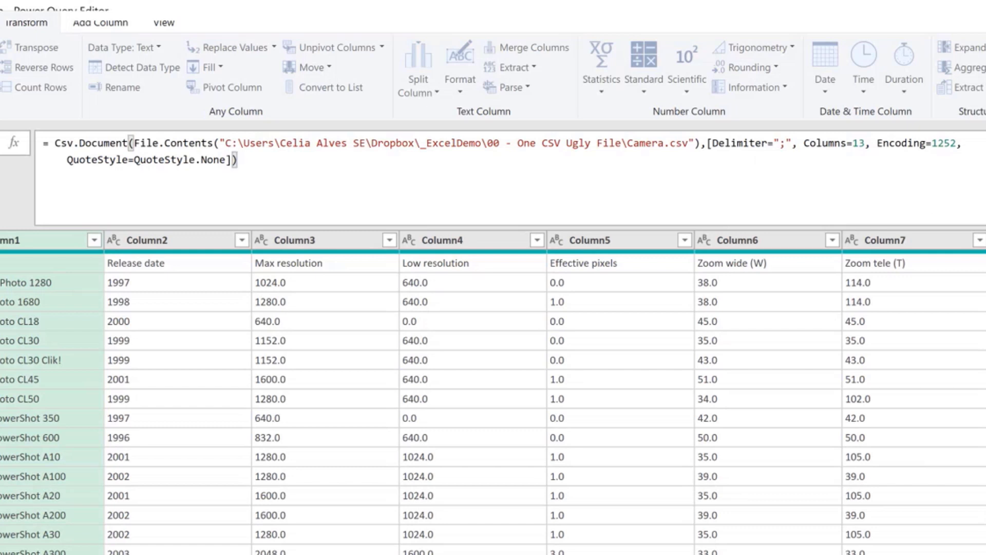
pyautogui.press('Return')
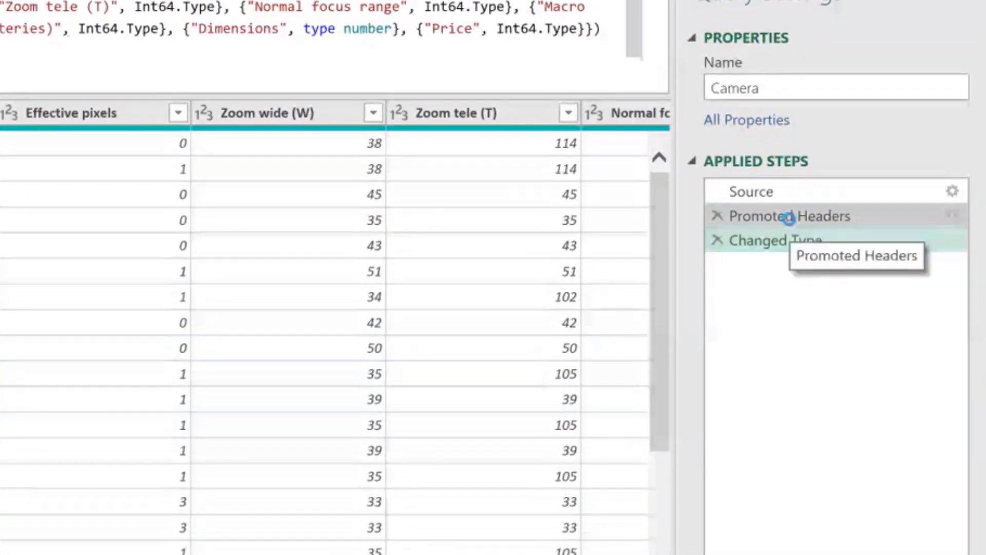
# Review the formulas of the Promoted Headers and Changed Type steps, and delete the Changed Type step.
pyautogui.click(791, 221)
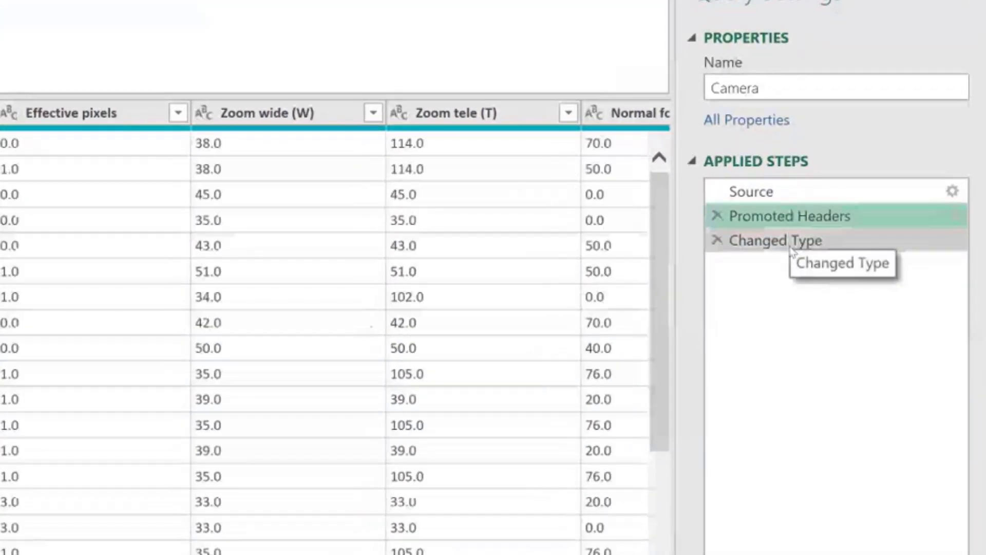
pyautogui.click(791, 241)
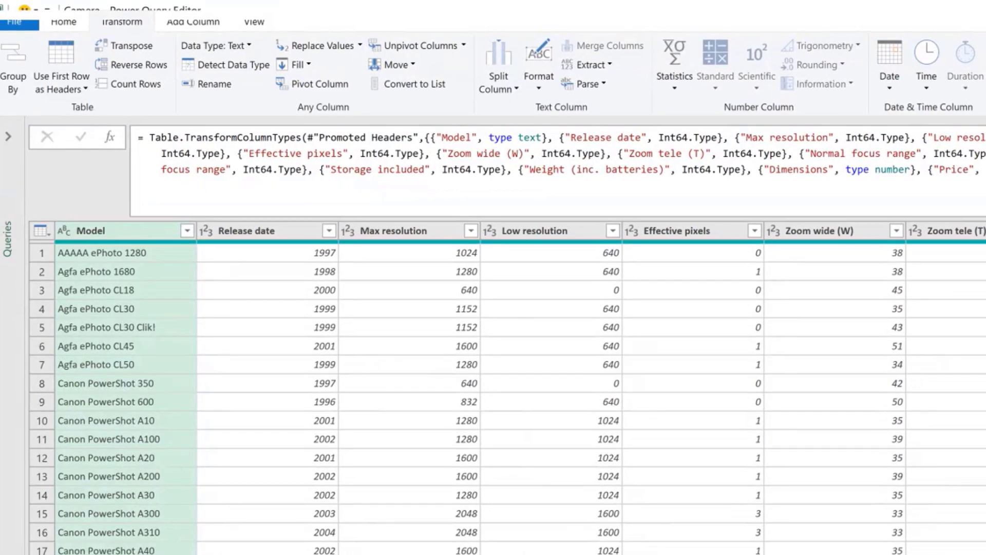
pyautogui.press('Up')
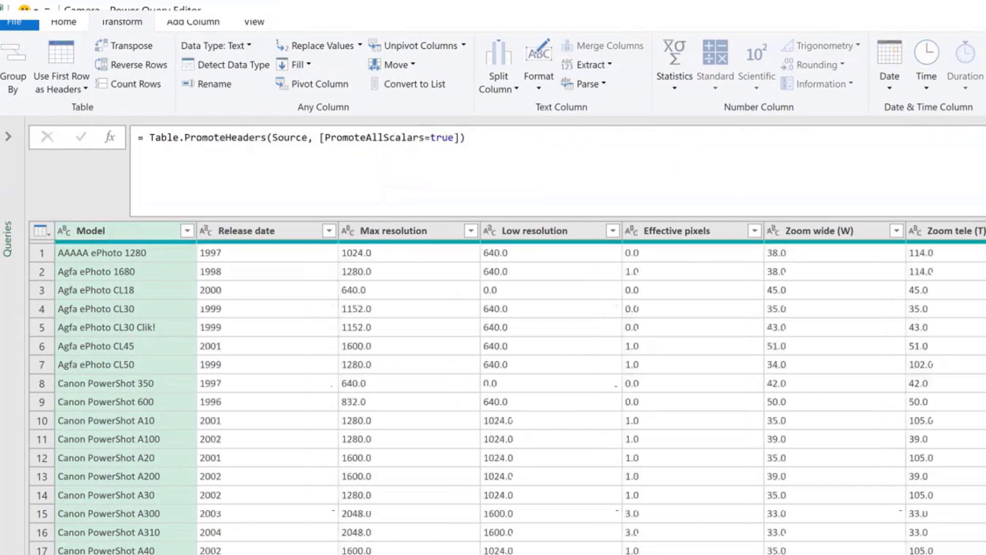
pyautogui.press('Up')
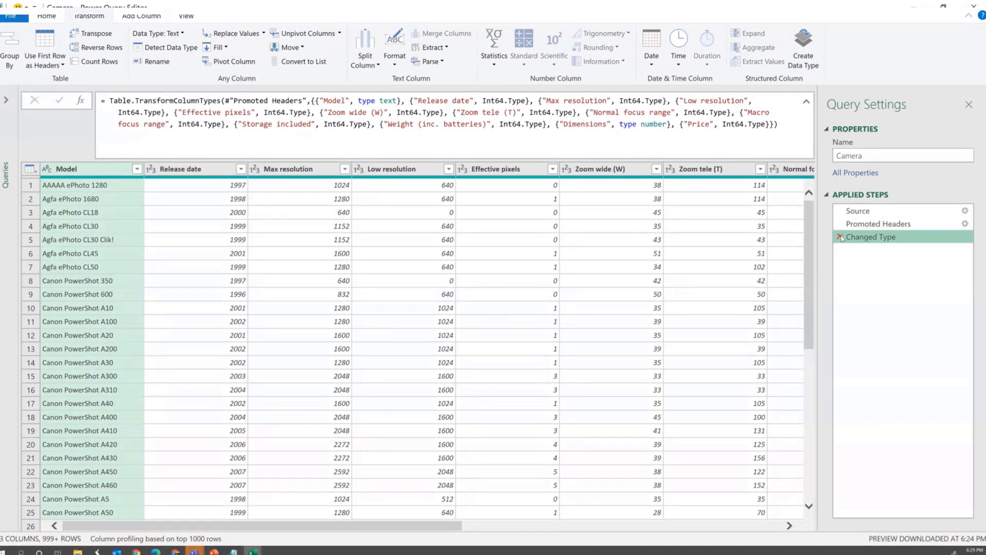
pyautogui.click(841, 237)
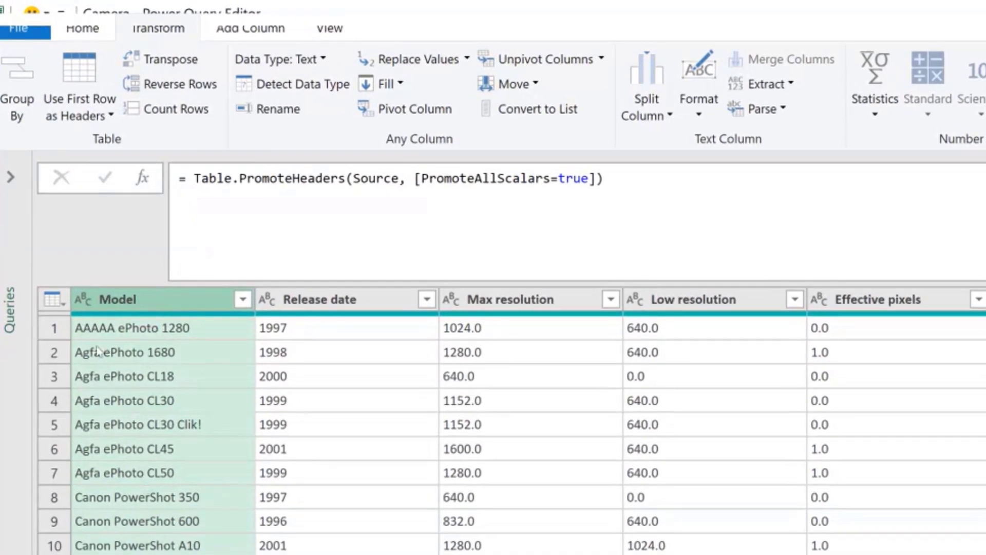
# Examine the Model column's values and its filter list to see how brand and model names are combined.
pyautogui.hotkey('ctrl', '+')
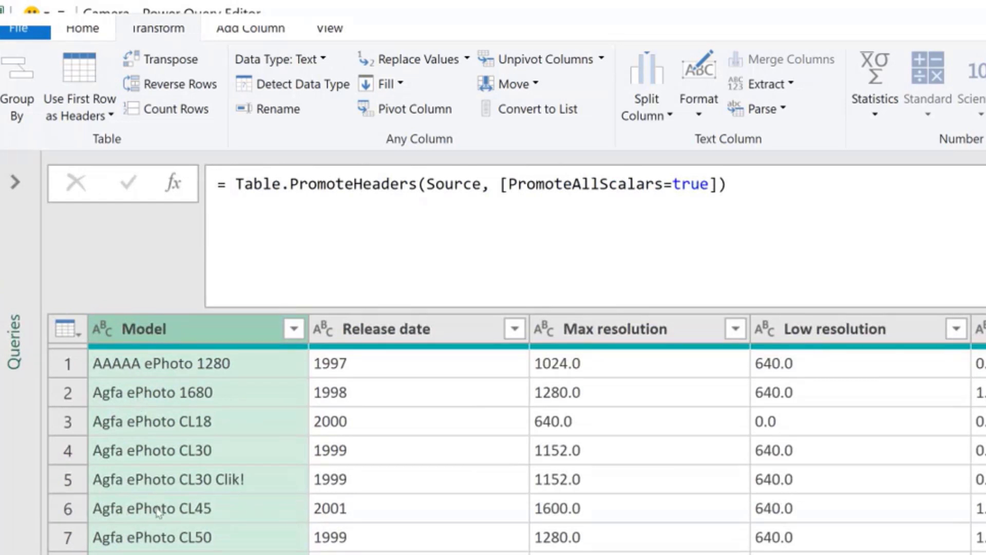
pyautogui.scroll(-4, 154, 514)
pyautogui.scroll(4, 154, 526)
pyautogui.click(294, 329)
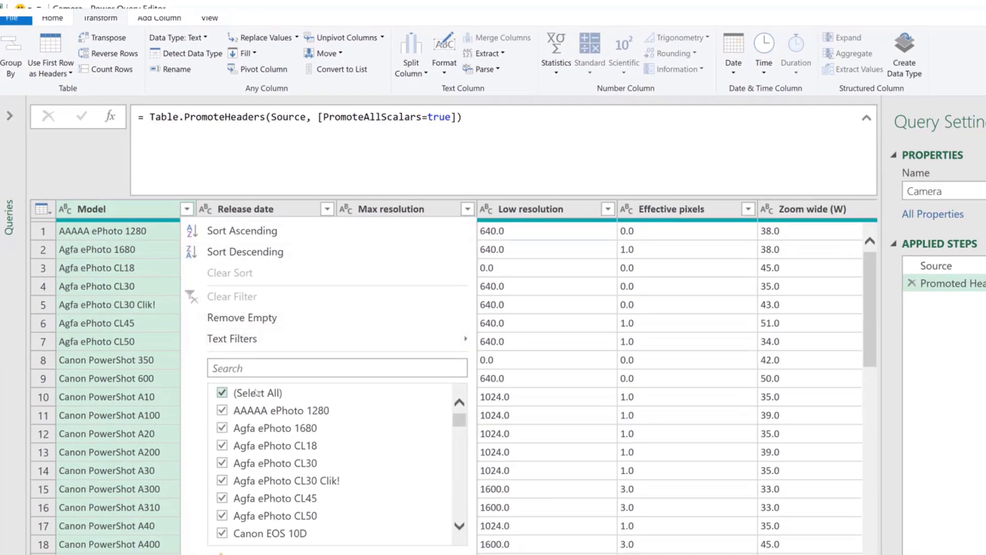
pyautogui.scroll(-4, 291, 454)
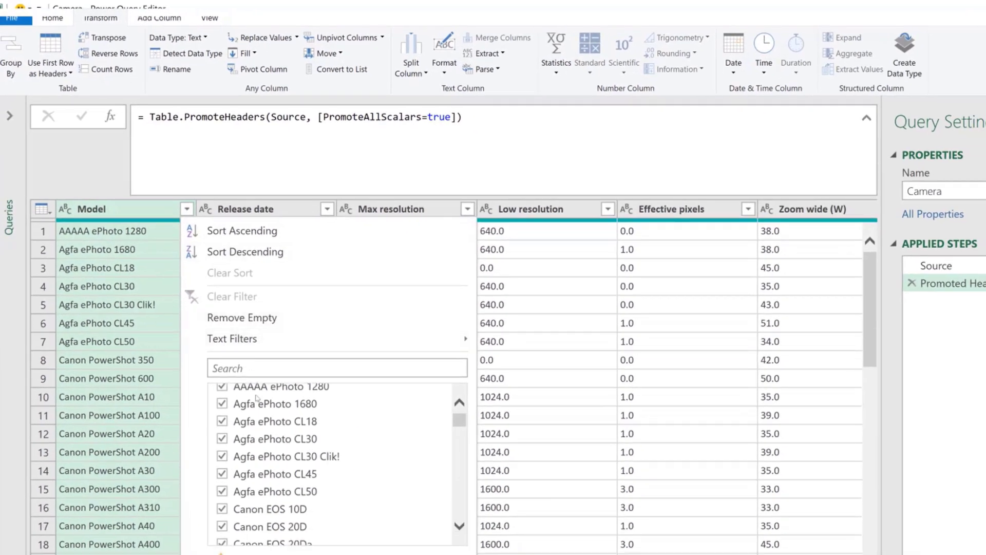
pyautogui.scroll(-4, 258, 402)
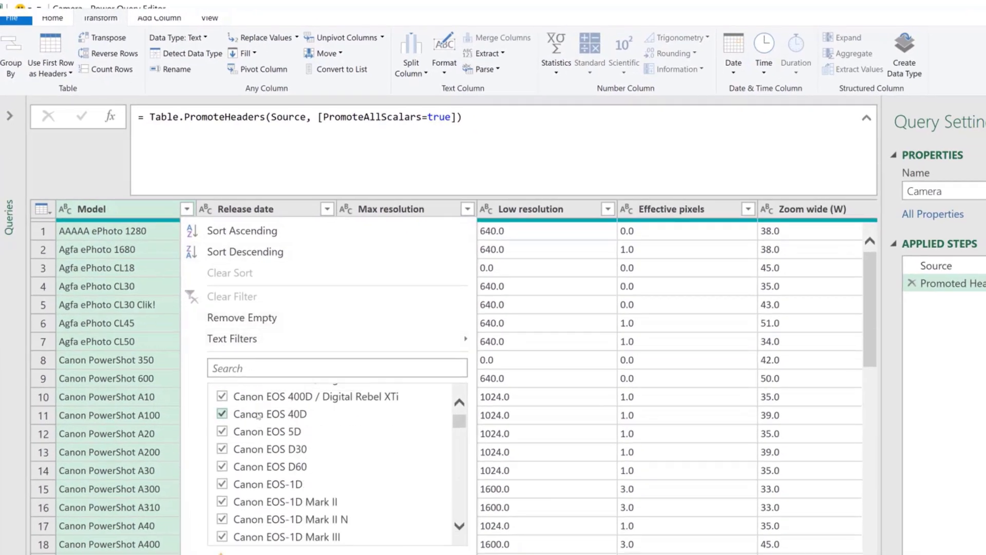
pyautogui.scroll(-4, 264, 506)
pyautogui.scroll(12, 264, 508)
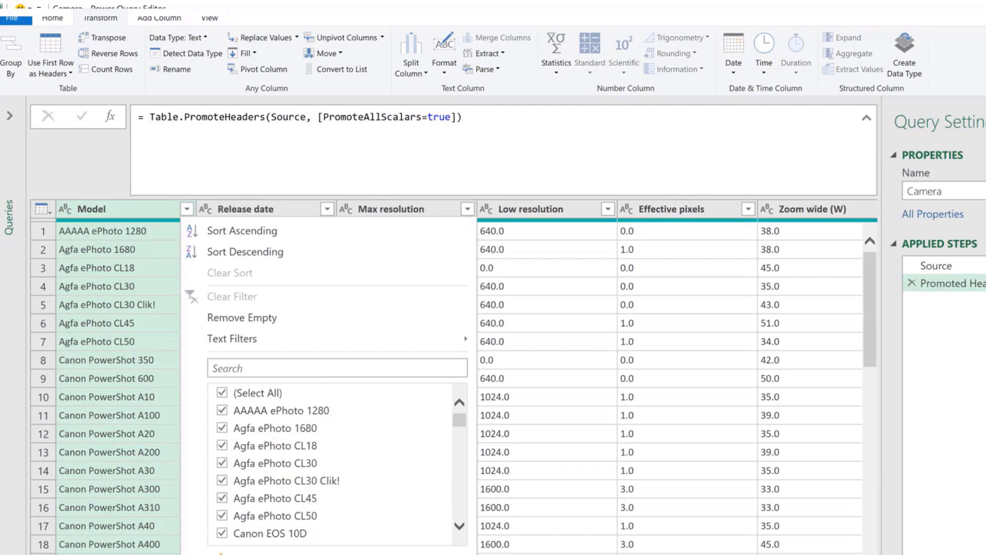
pyautogui.press('Escape')
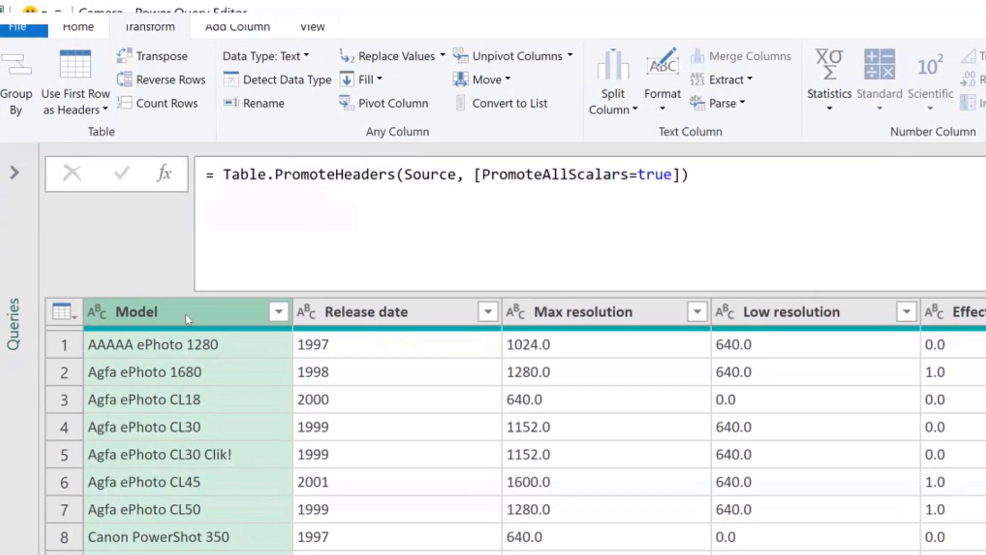
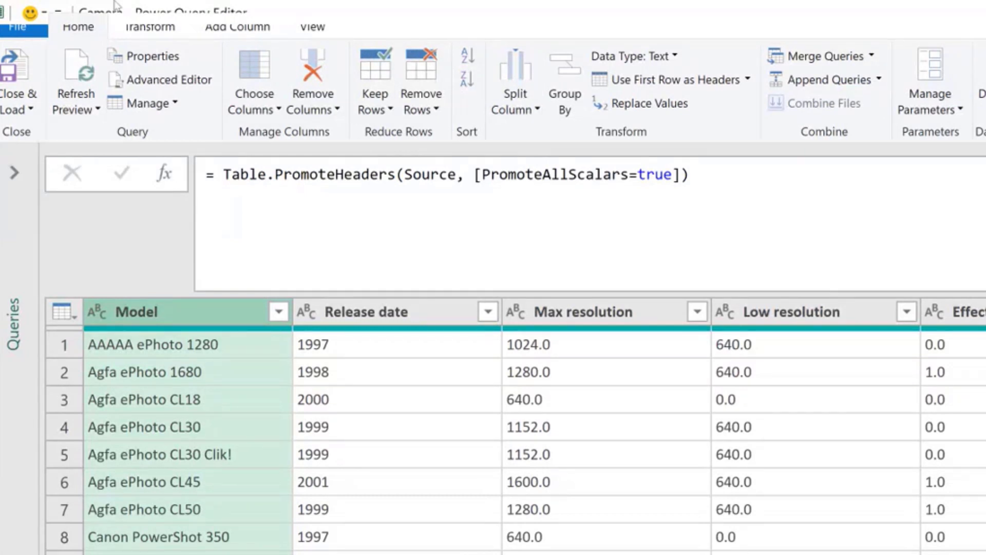
# Split the Model column by delimiter at the left-most space, and delete the automatically added Changed Type step.
pyautogui.click(131, 32)
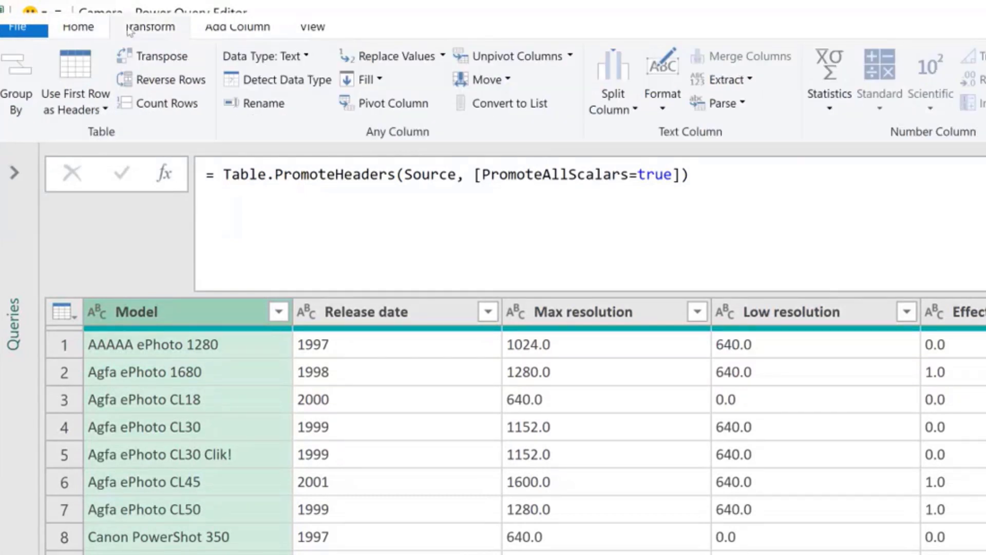
pyautogui.click(630, 110)
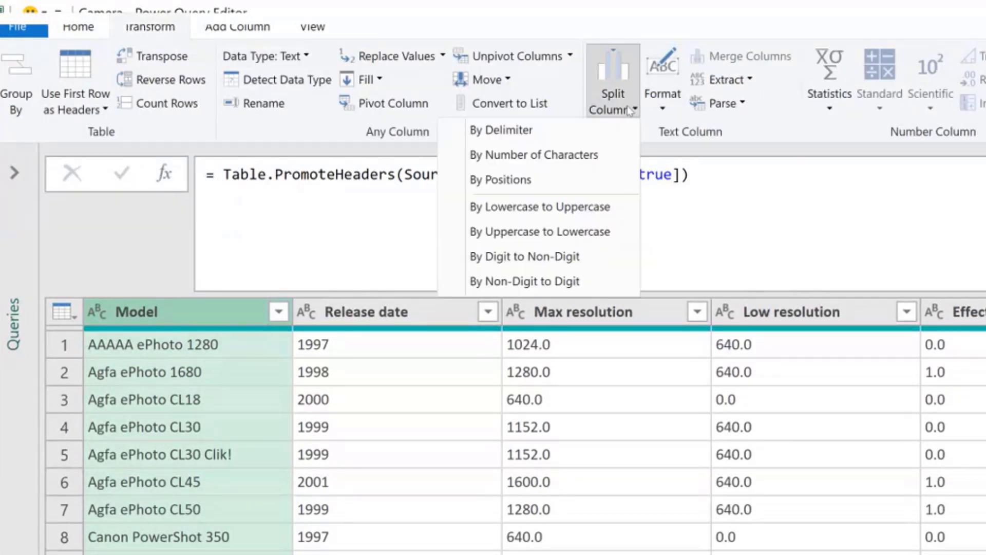
pyautogui.click(539, 134)
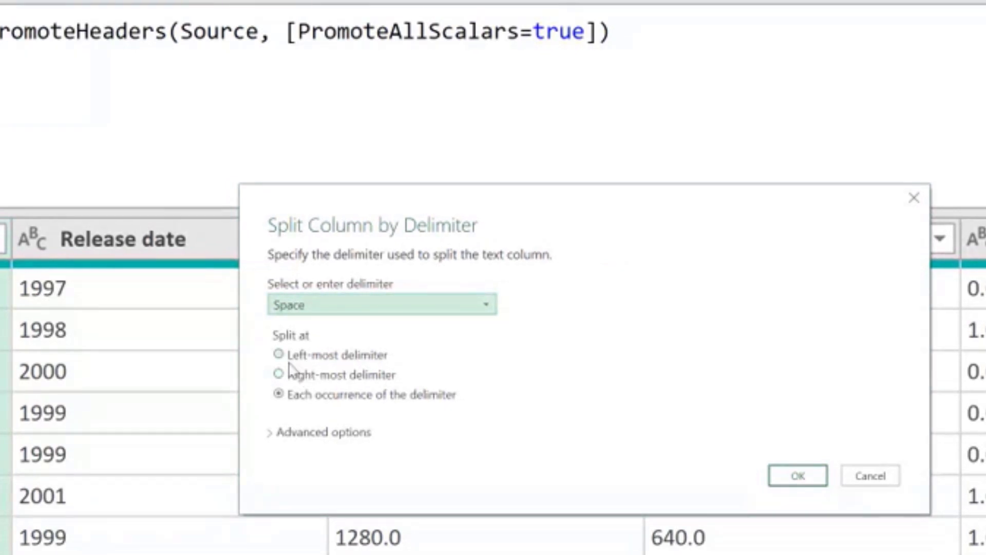
pyautogui.click(285, 356)
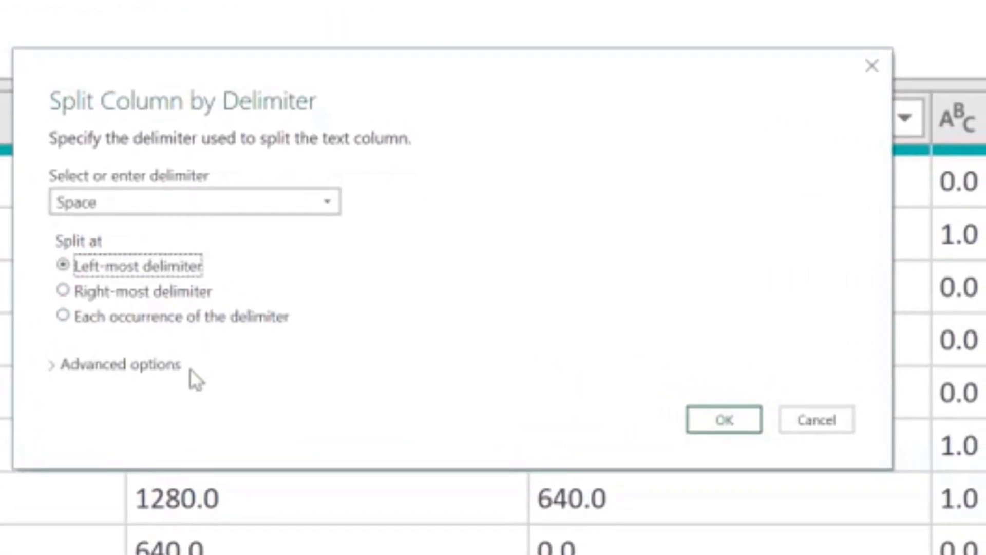
pyautogui.click(327, 204)
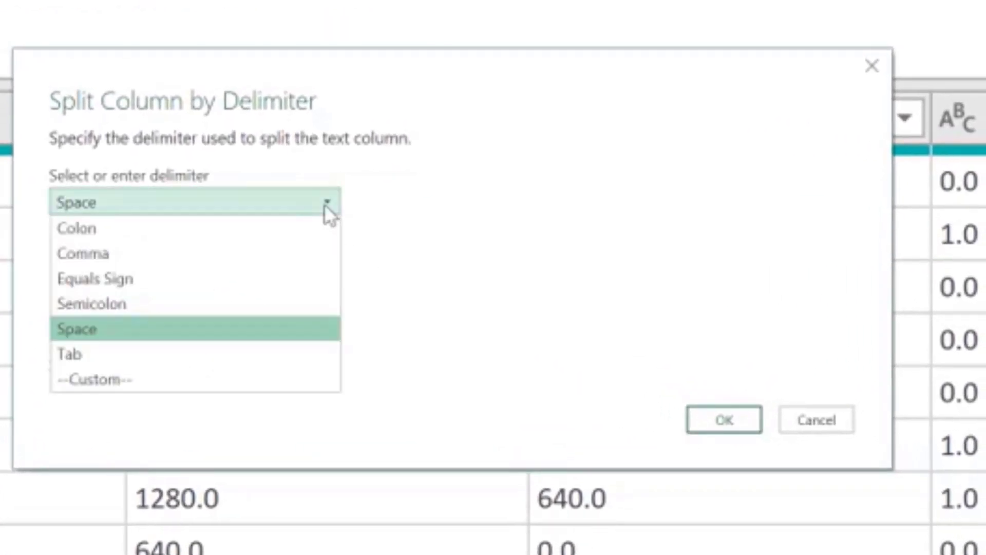
pyautogui.click(293, 205)
pyautogui.click(722, 421)
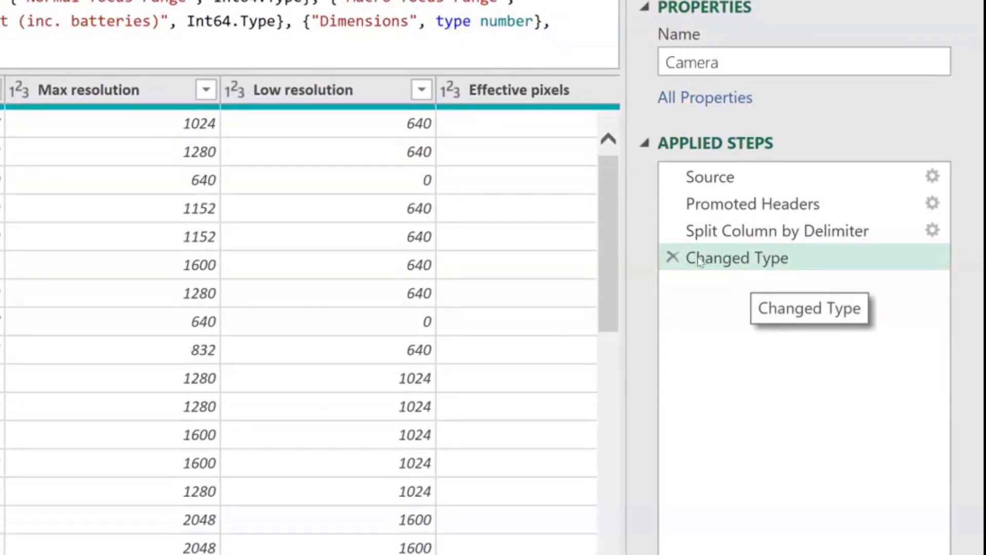
pyautogui.click(673, 257)
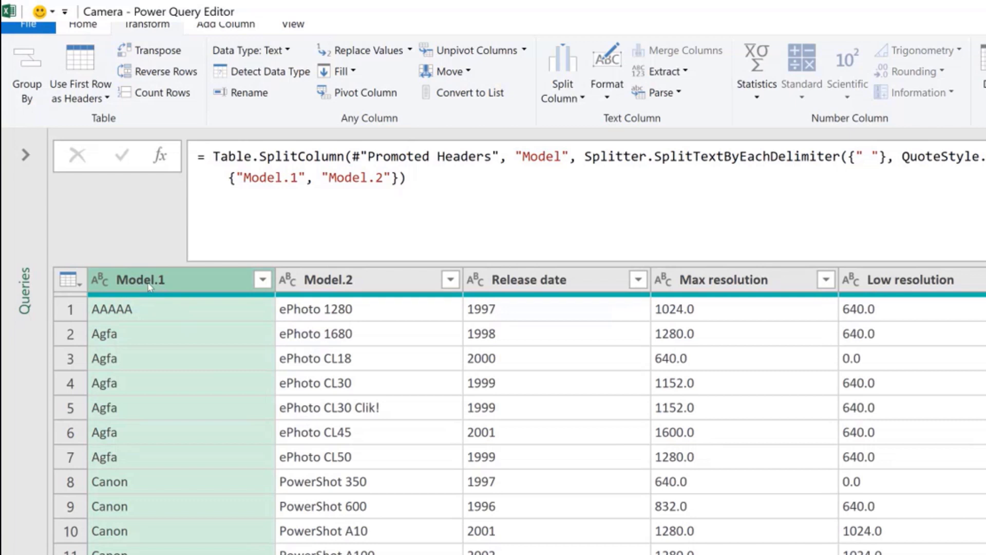
# Rename the Model.1 column to Brand, and delete the resulting rename step from the query.
pyautogui.doubleClick(149, 280)
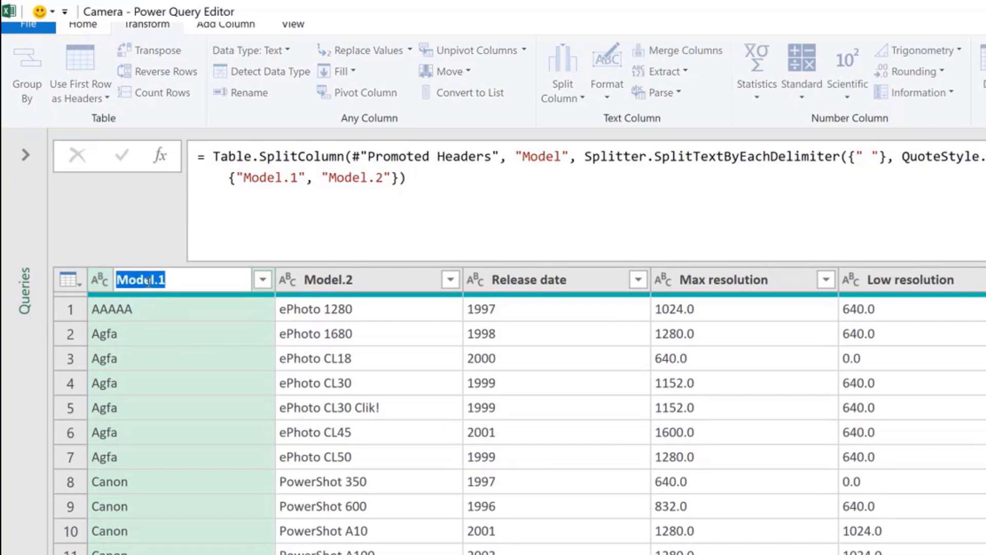
pyautogui.write('Brand')
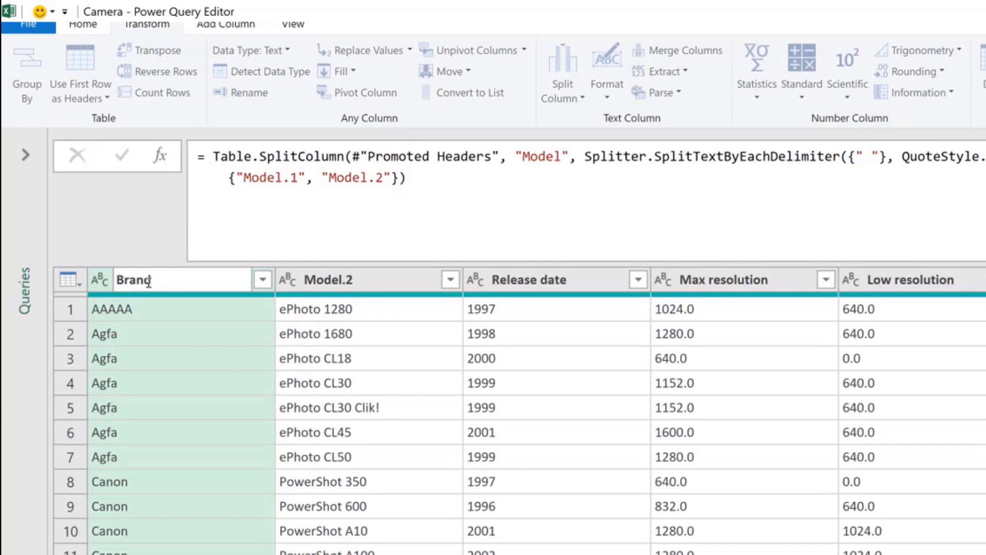
pyautogui.press('Return')
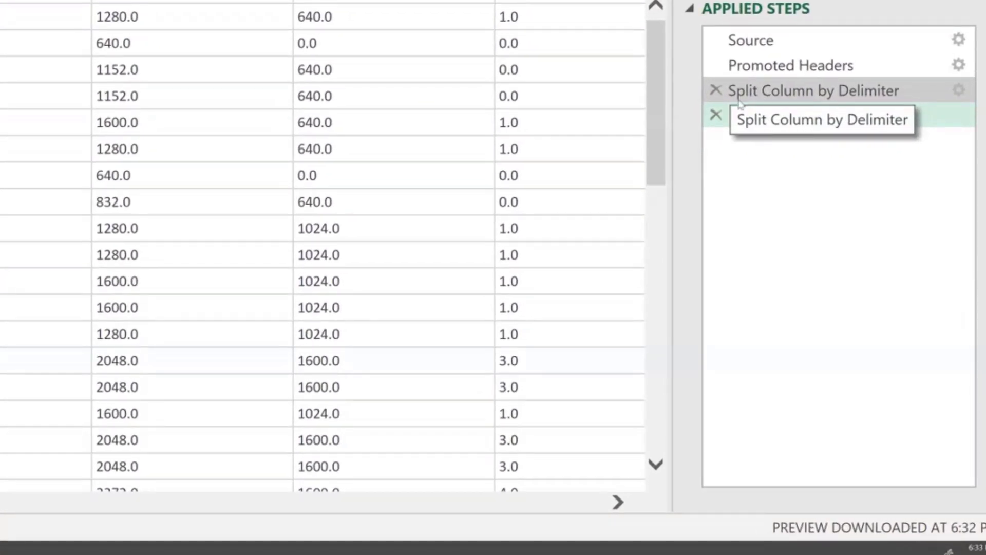
pyautogui.click(716, 90)
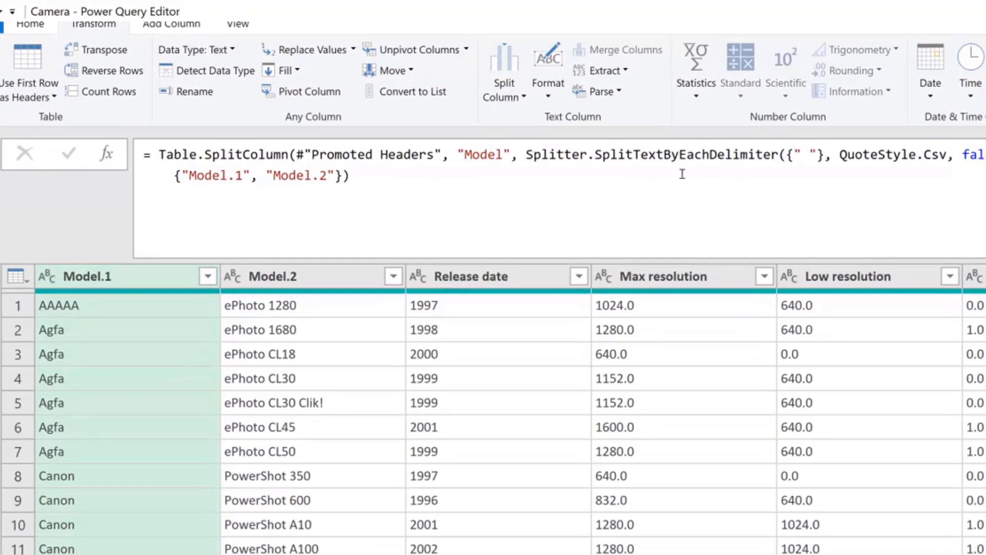
# Edit the split step's formula to name the resulting columns Brand and Model, and delete the automatically added Changed Type step.
pyautogui.moveTo(190, 178); pyautogui.dragTo(246, 178)
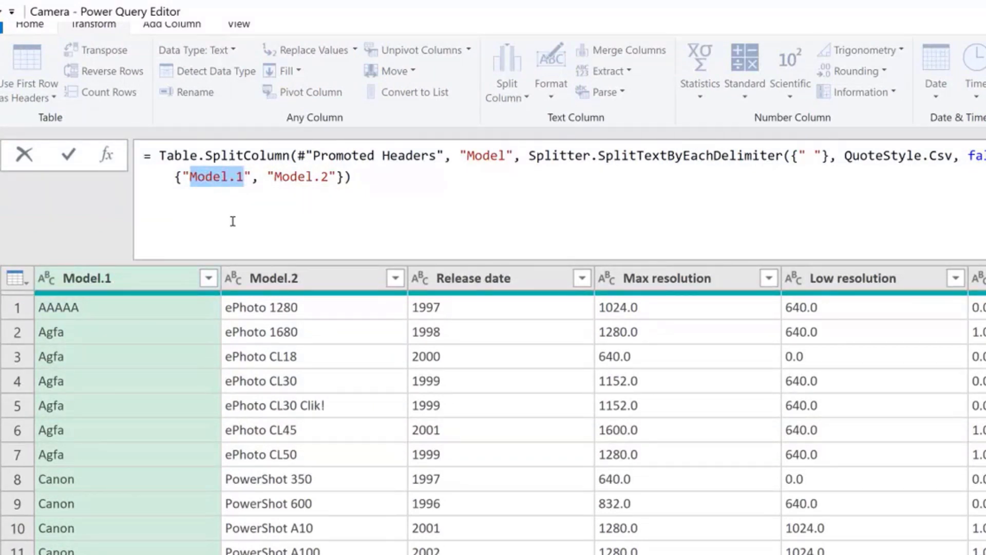
pyautogui.press('BackSpace')
pyautogui.write('Brand')
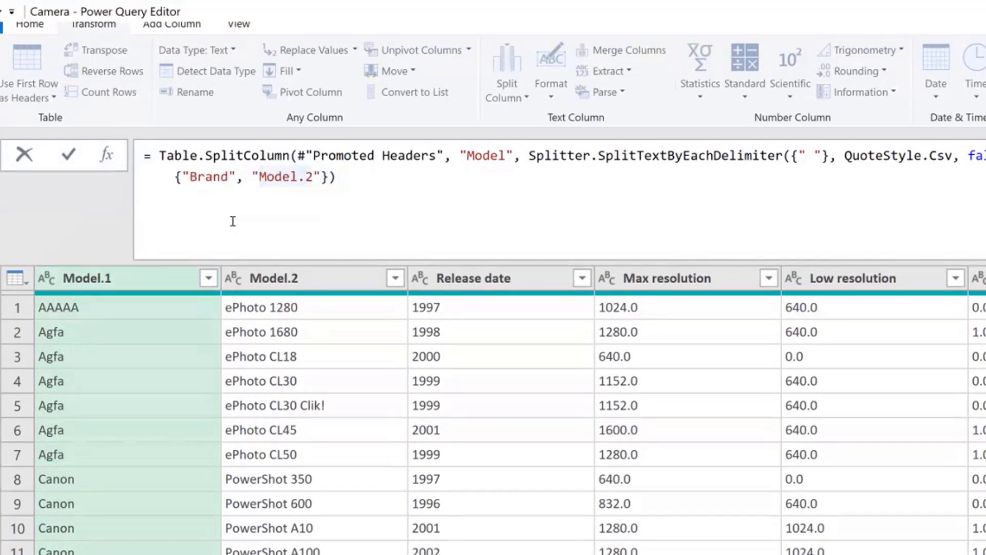
pyautogui.hotkey('shift', 'Right')
pyautogui.hotkey('shift', 'Right')
pyautogui.hotkey('shift', 'Right')
pyautogui.hotkey('shift', 'Right')
pyautogui.hotkey('shift', 'Right')
pyautogui.hotkey('shift', 'Right')
pyautogui.hotkey('shift', 'Right')
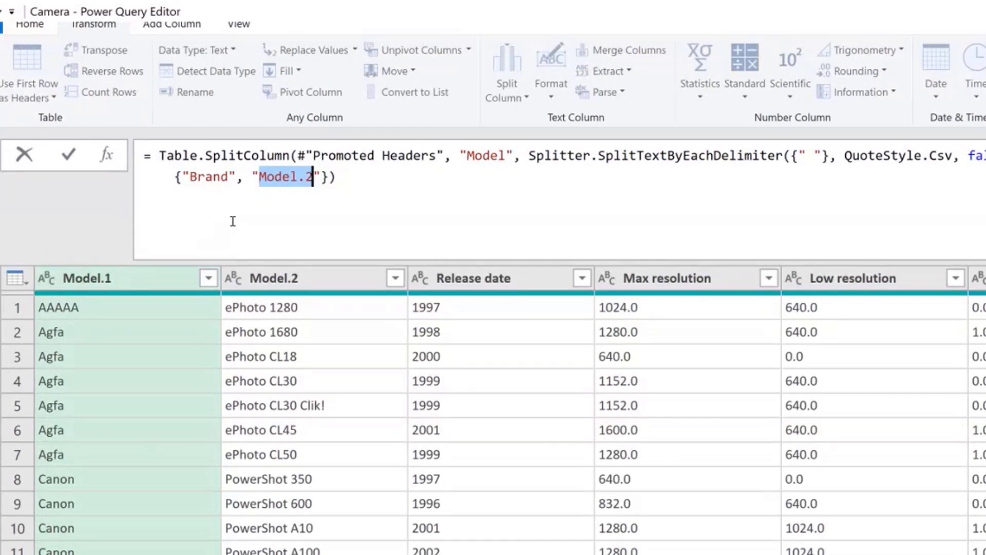
pyautogui.write('Model')
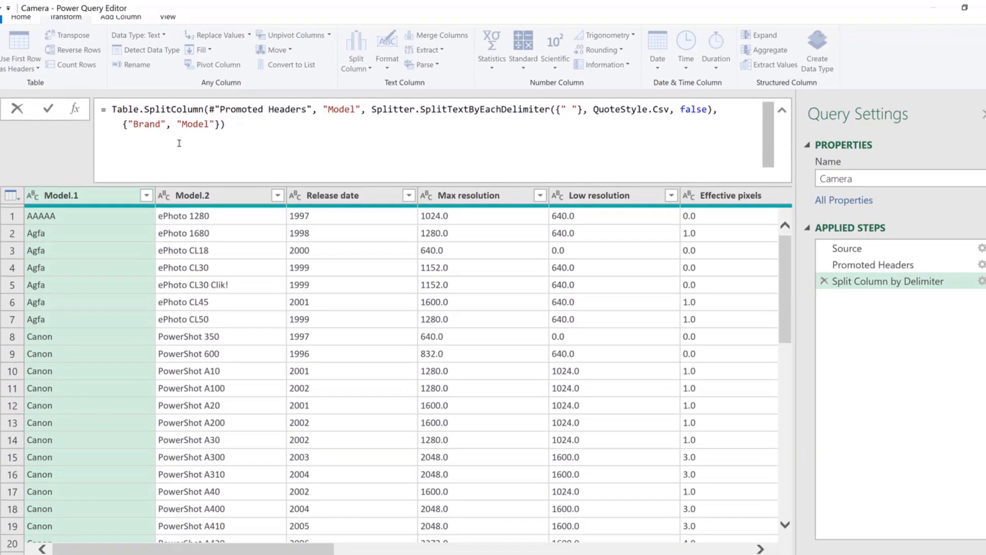
pyautogui.click(353, 168)
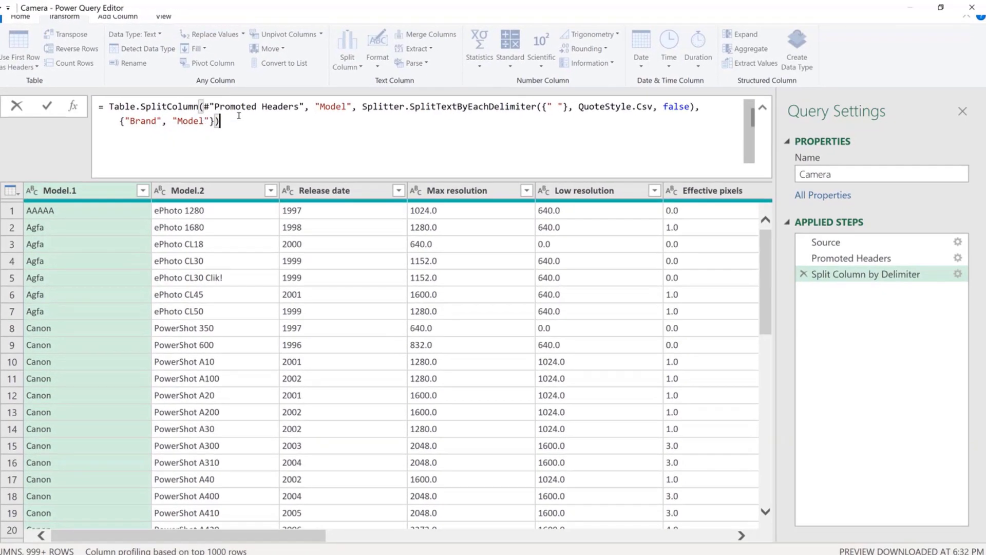
pyautogui.press('Return')
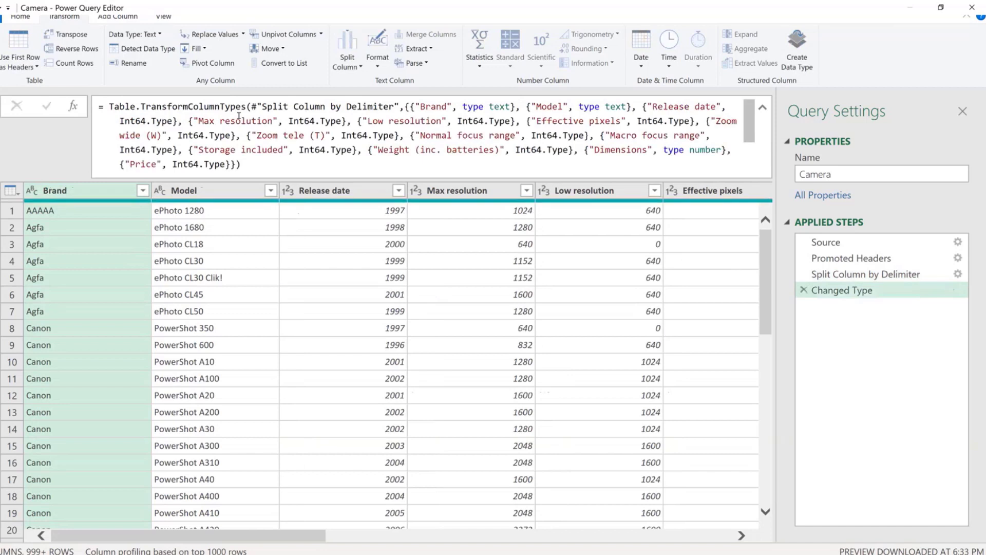
pyautogui.click(804, 291)
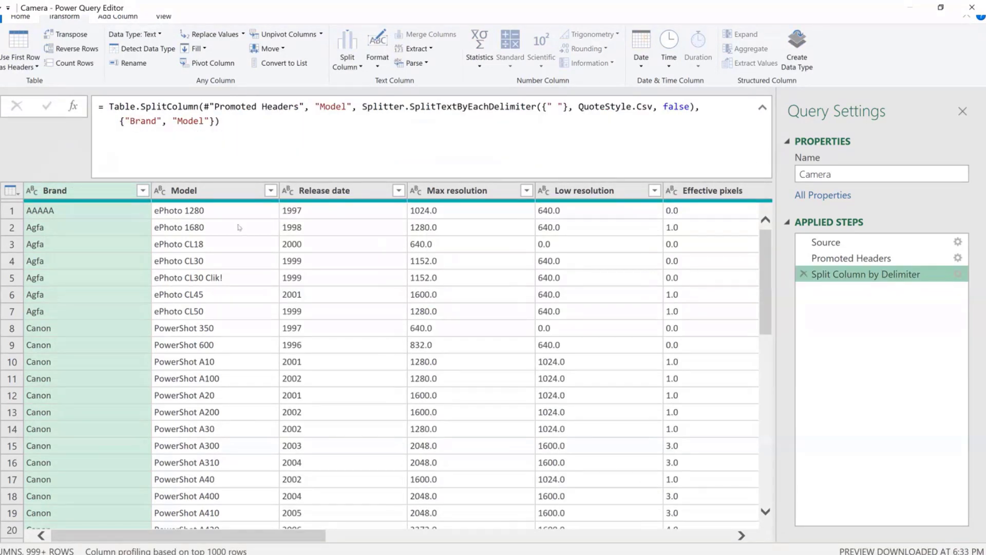
# Keep only the Brand, Model, Release date and Price columns, removing all other columns from the query.
pyautogui.click(319, 177)
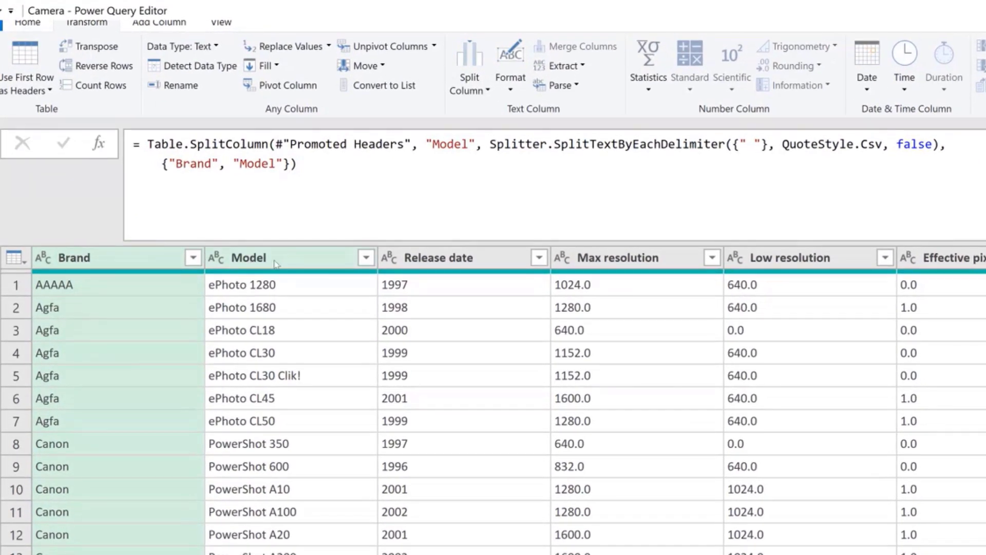
pyautogui.keyDown('ctrl'); pyautogui.click(281, 263); pyautogui.keyUp('ctrl')
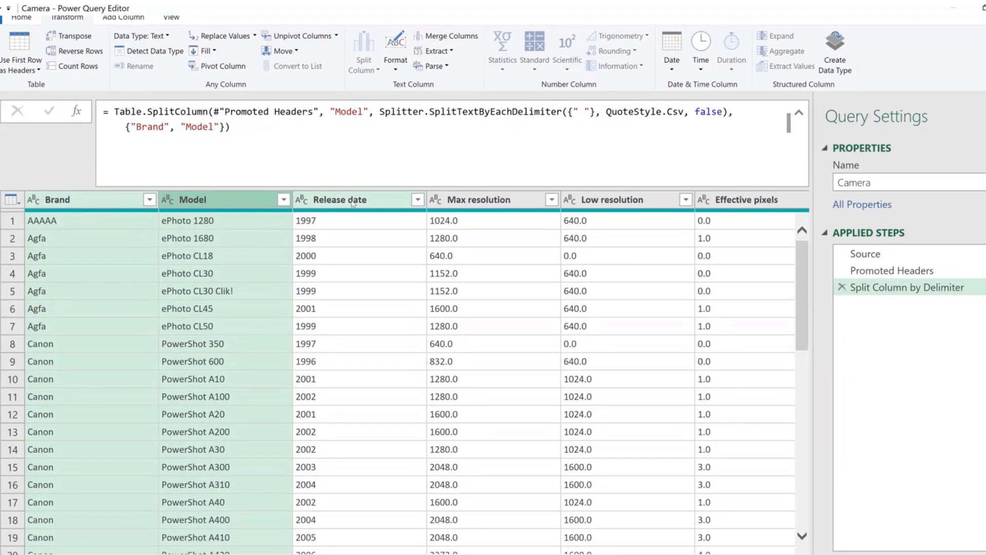
pyautogui.keyDown('ctrl'); pyautogui.click(455, 264); pyautogui.keyUp('ctrl')
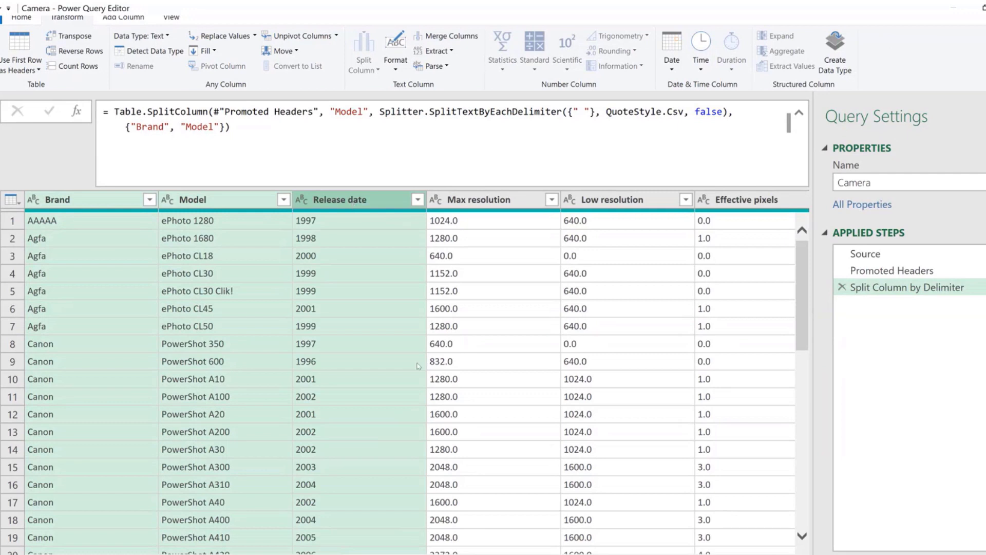
pyautogui.hscroll(10, 740, 359)
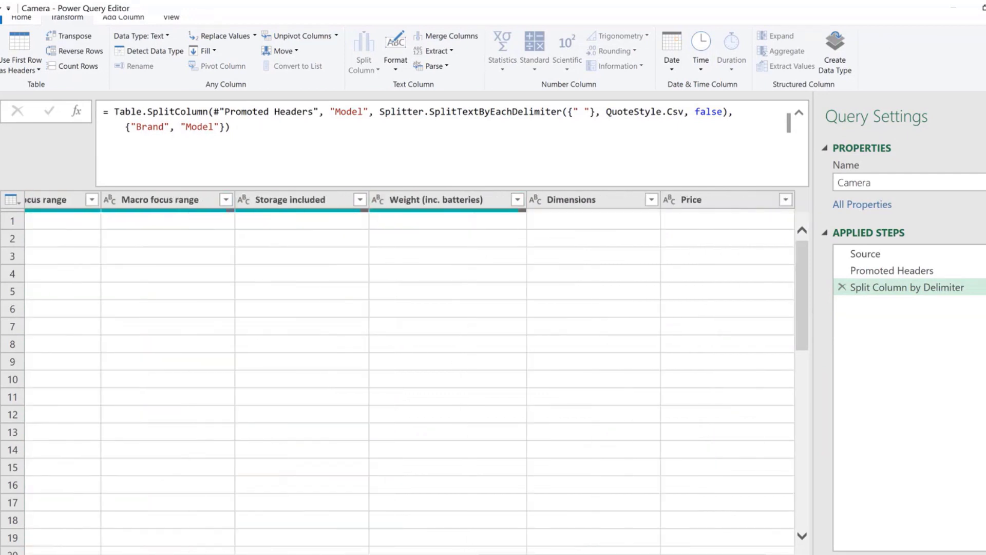
pyautogui.keyDown('ctrl'); pyautogui.click(708, 204); pyautogui.keyUp('ctrl')
pyautogui.rightClick(708, 205)
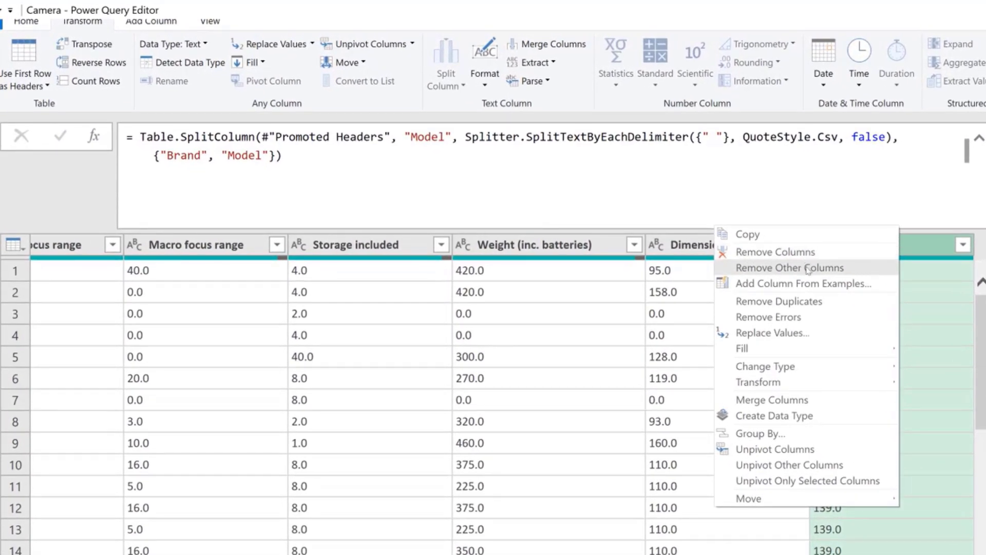
pyautogui.click(808, 268)
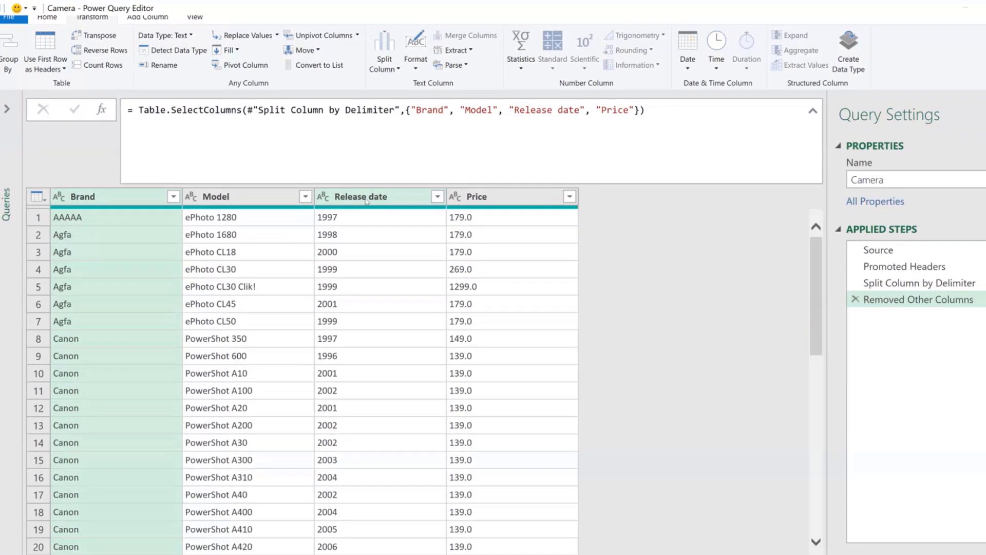
# Rename the Release date column to Year.
pyautogui.click(367, 200)
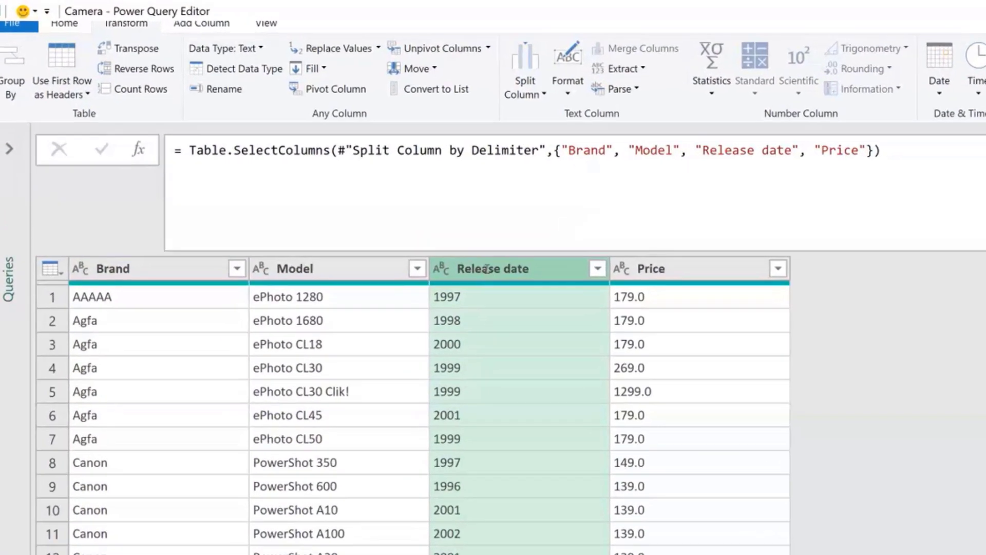
pyautogui.doubleClick(356, 196)
pyautogui.write('Yeat')
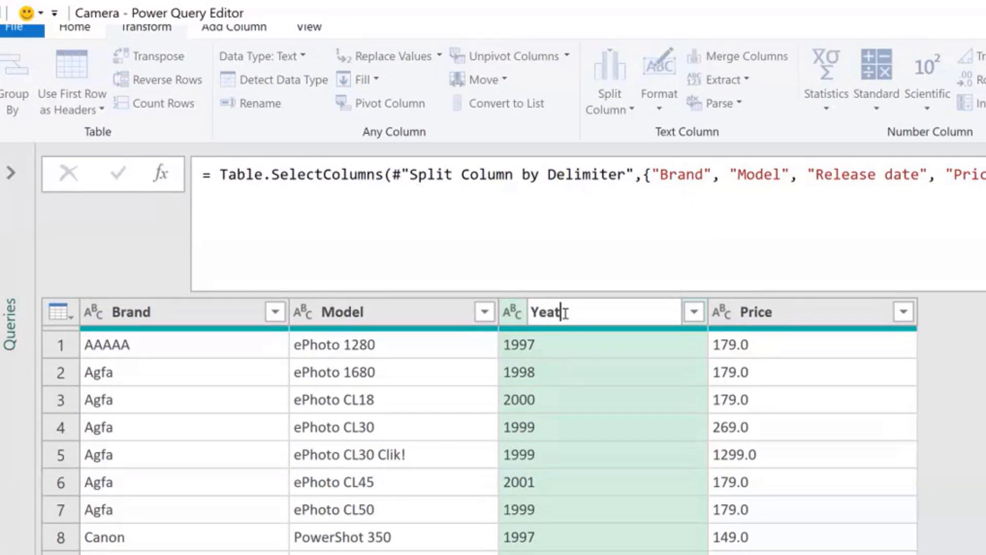
pyautogui.press('BackSpace')
pyautogui.write('r')
pyautogui.press('Return')
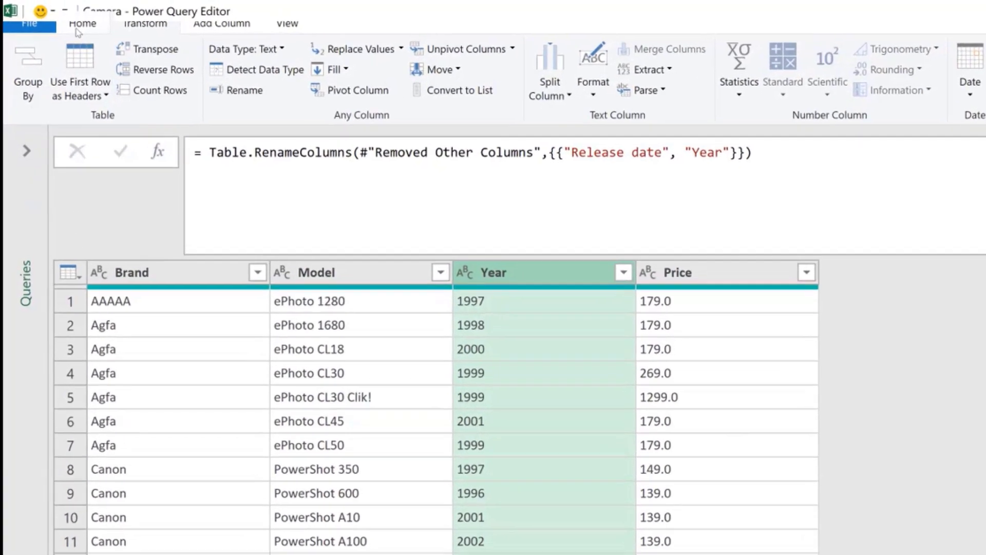
# Close the query and load it as a table into the existing worksheet at Sheet1 cell B3.
pyautogui.click(39, 19)
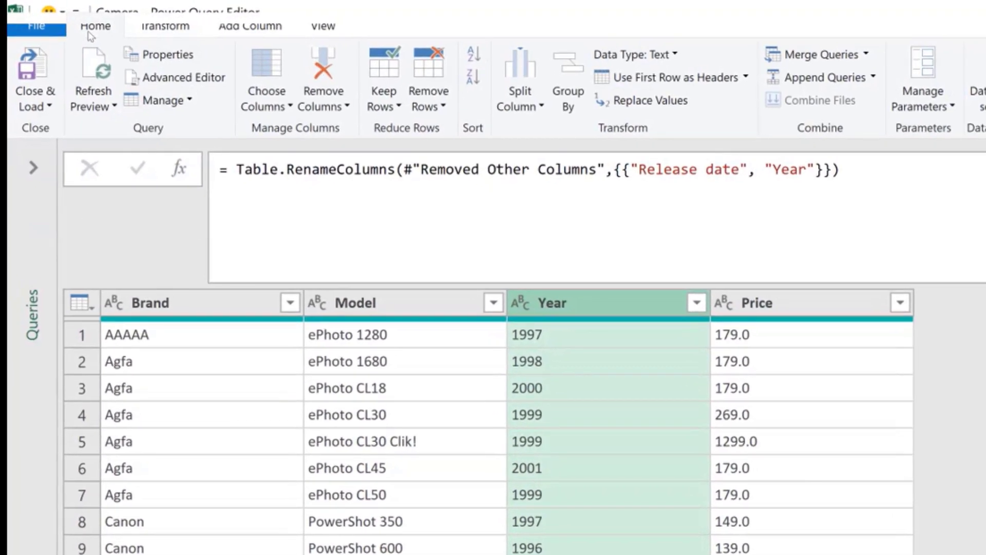
pyautogui.click(46, 105)
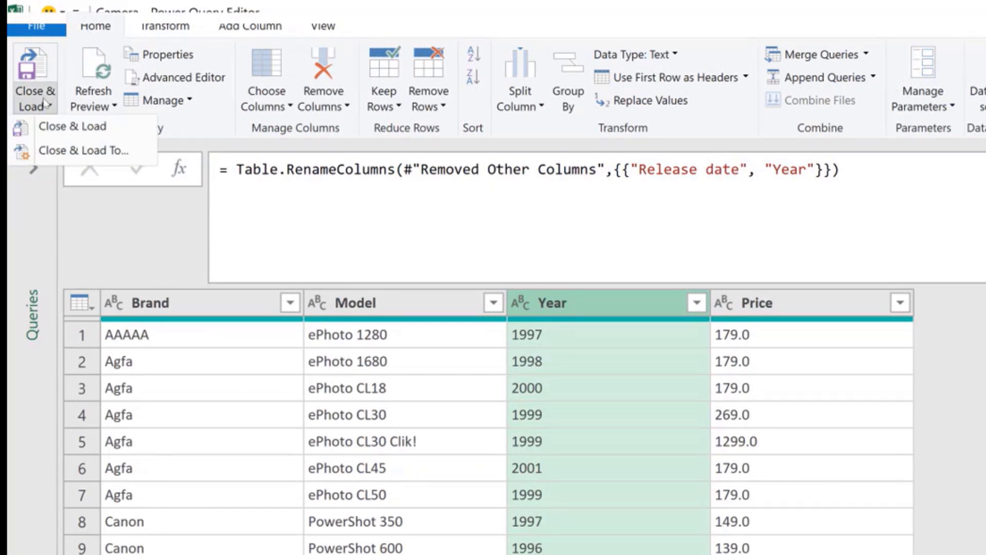
pyautogui.click(62, 153)
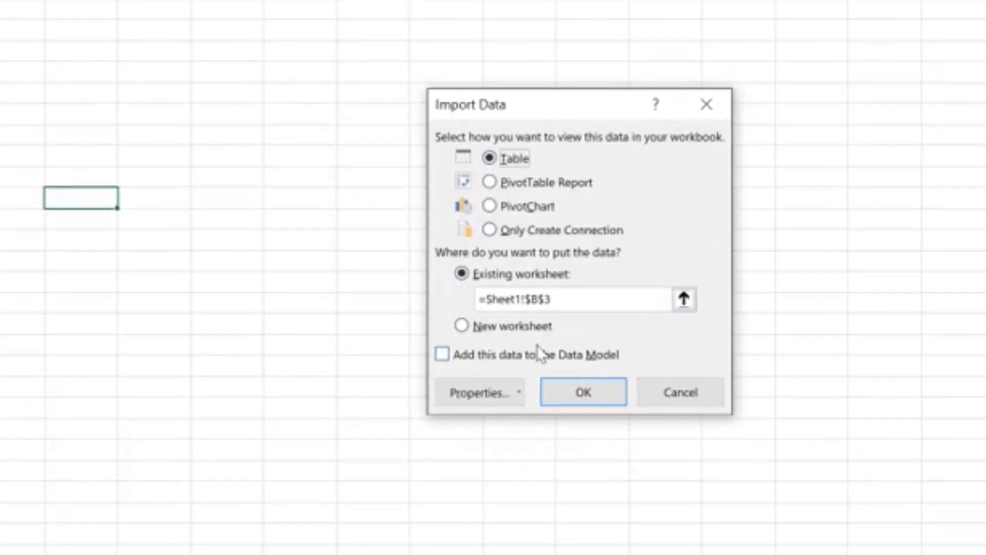
pyautogui.click(305, 356)
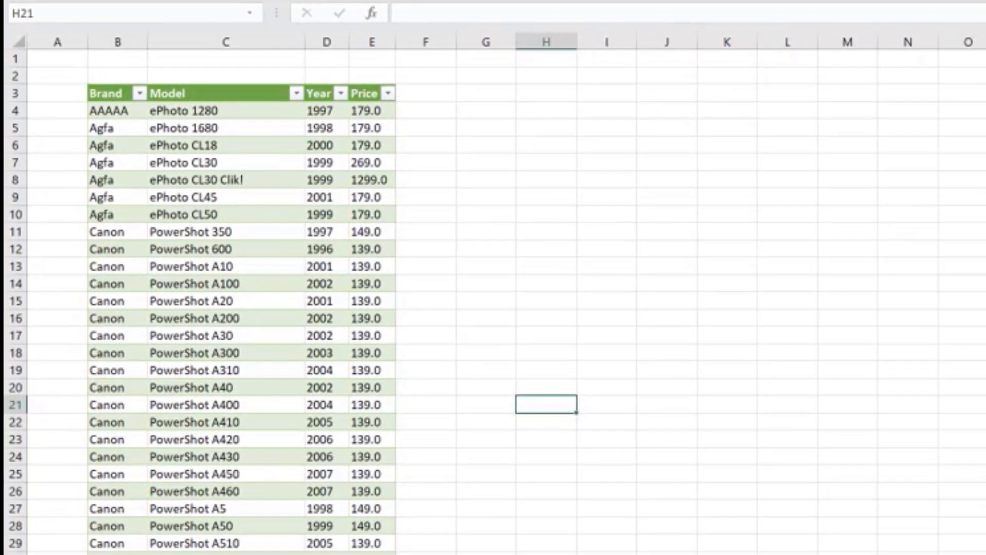
# Switch to the source folder in File Explorer and open Camera.csv in Notepad.
pyautogui.hotkey('alt', 'Tab')
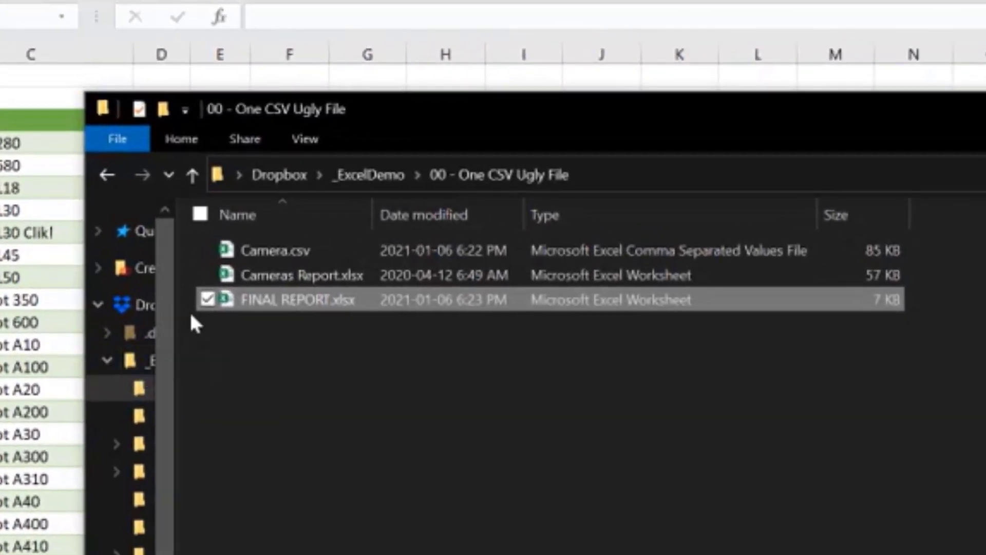
pyautogui.click(262, 255)
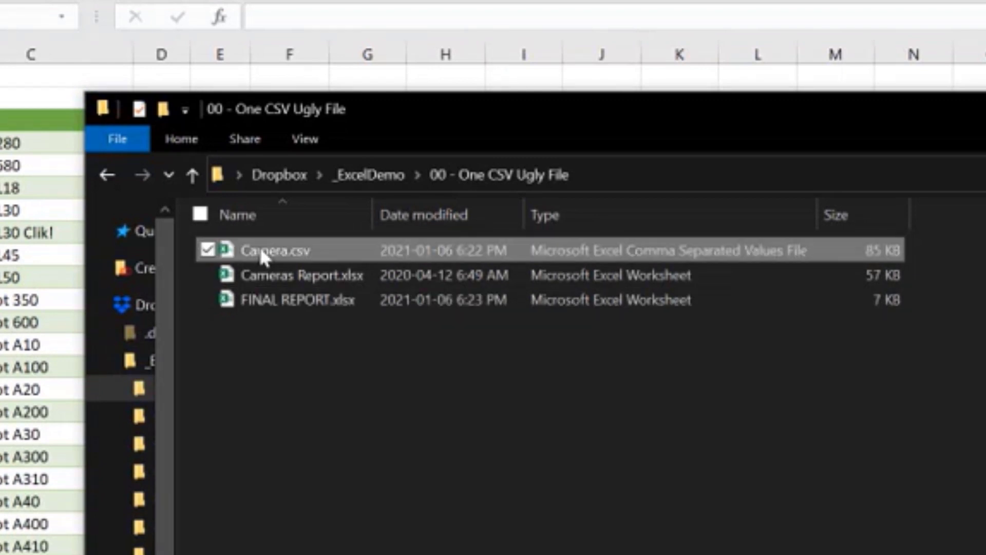
pyautogui.rightClick(262, 255)
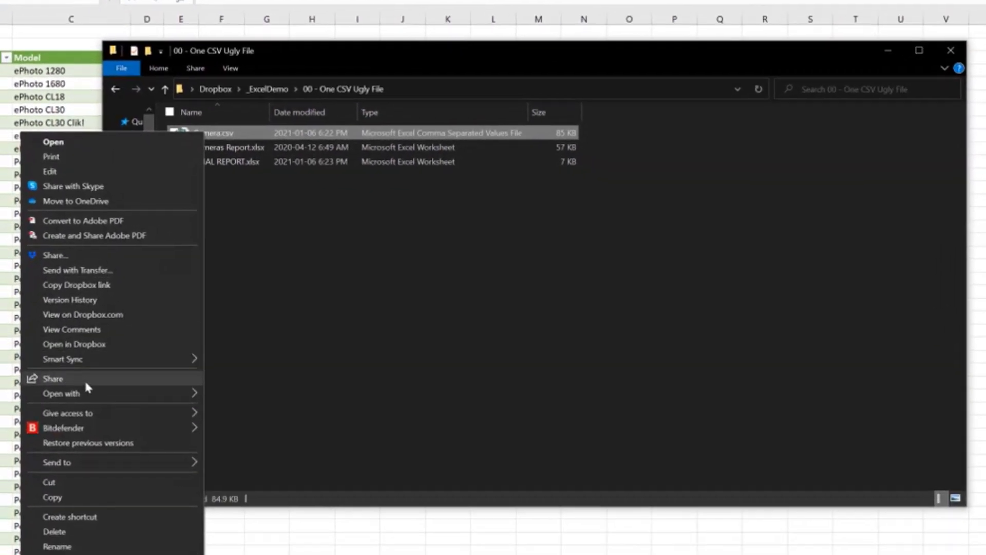
pyautogui.moveTo(107, 391)
pyautogui.click(328, 414)
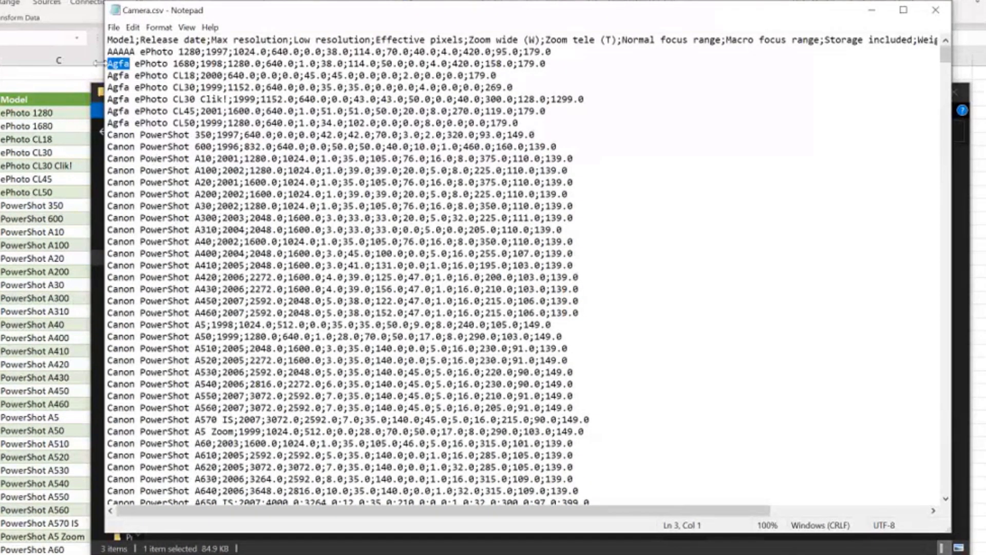
# Replace the brand Agfa with BBB in the ePhoto 1680 row, save Camera.csv and close Notepad.
pyautogui.write('BBB')
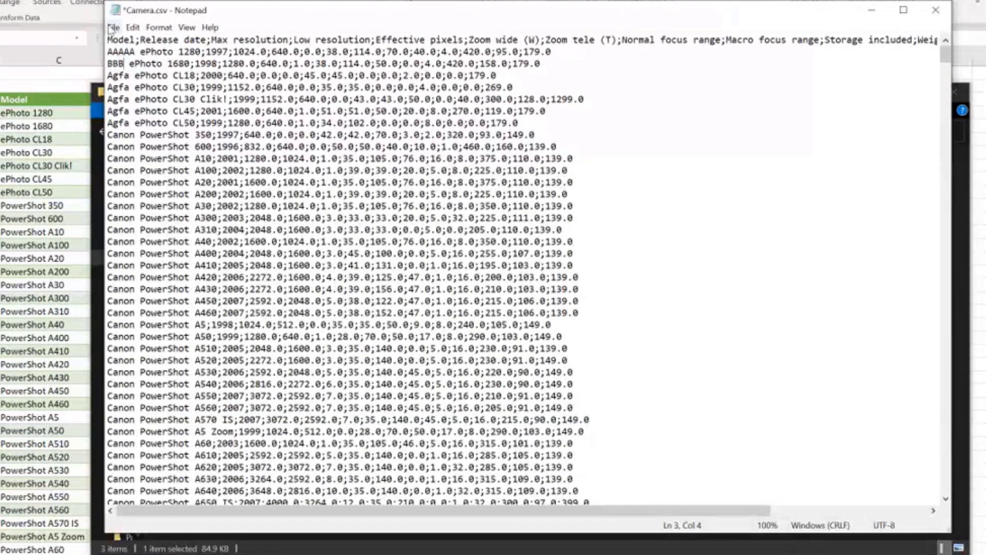
pyautogui.hotkey('ctrl', 's')
pyautogui.click(936, 11)
pyautogui.hotkey('alt', 'F4')
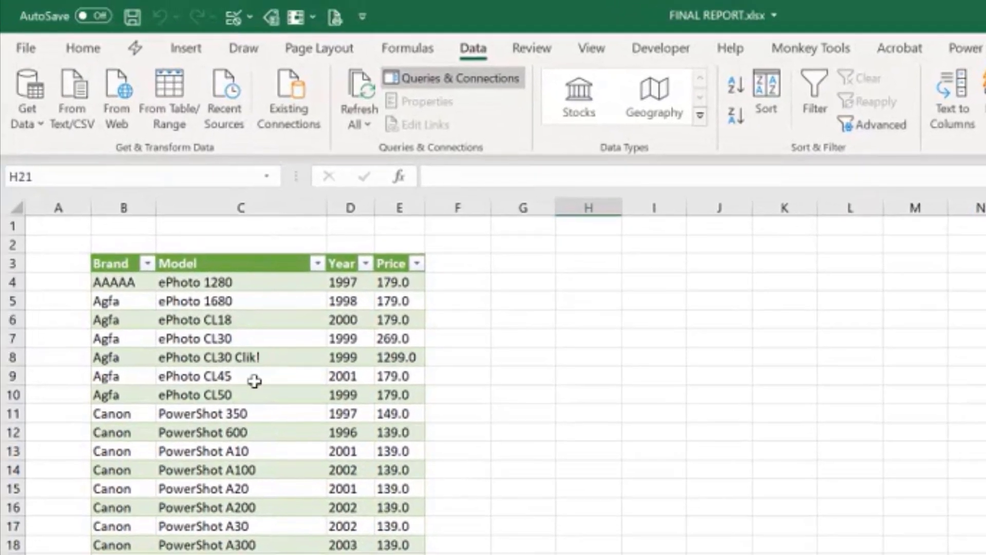
# Refresh the loaded camera table in FINAL REPORT.xlsx to bring in the edited CSV data.
pyautogui.click(64, 180)
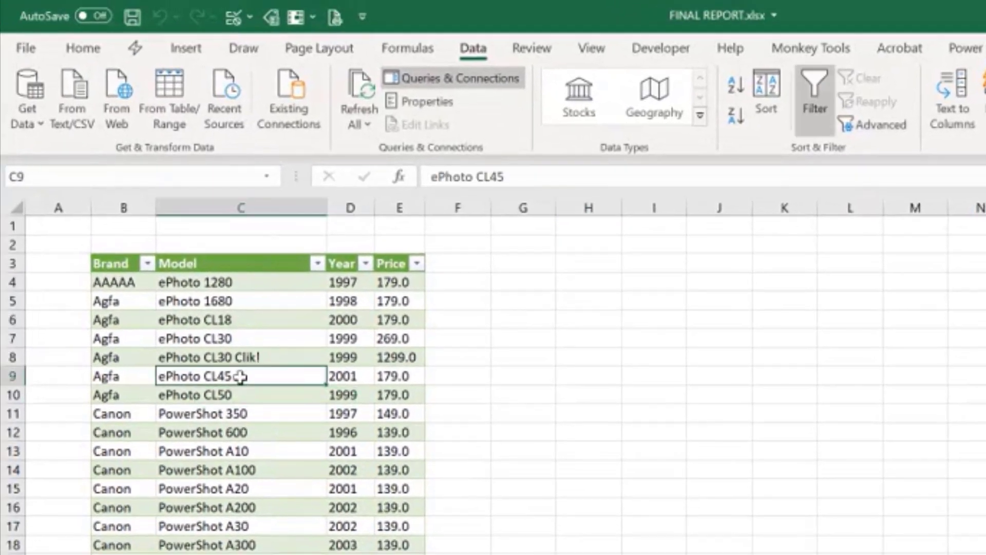
pyautogui.rightClick(241, 377)
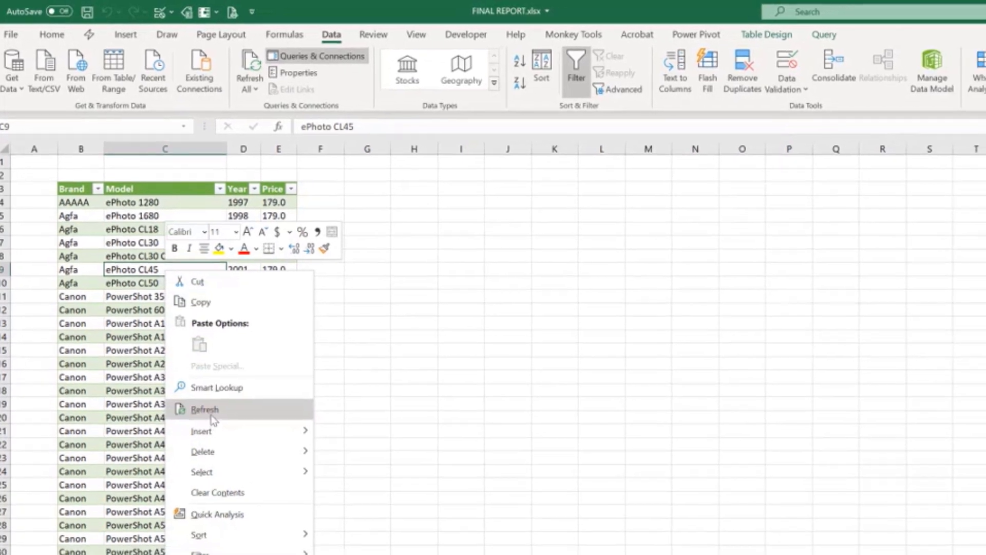
pyautogui.click(203, 411)
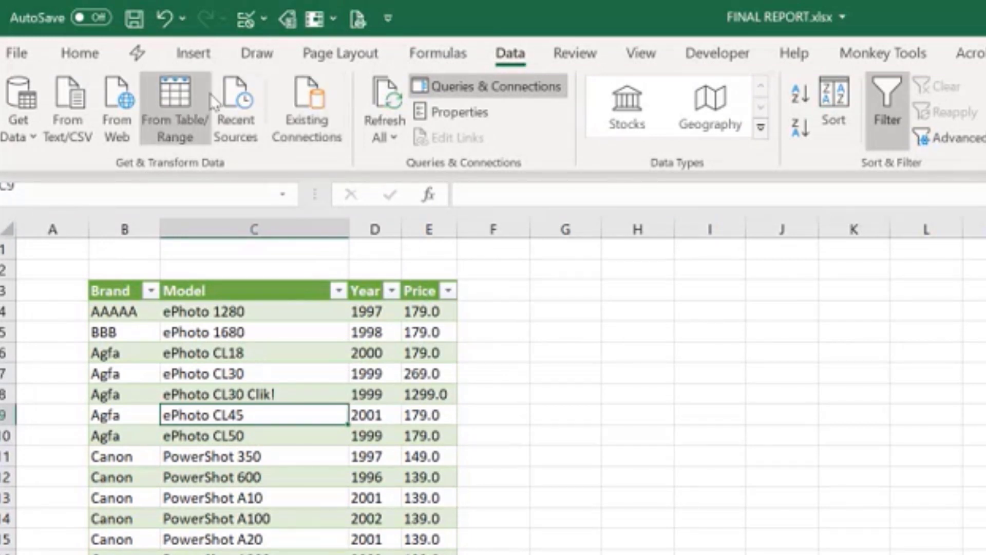
# Create a PivotTable from the Camera table on a new worksheet.
pyautogui.click(202, 58)
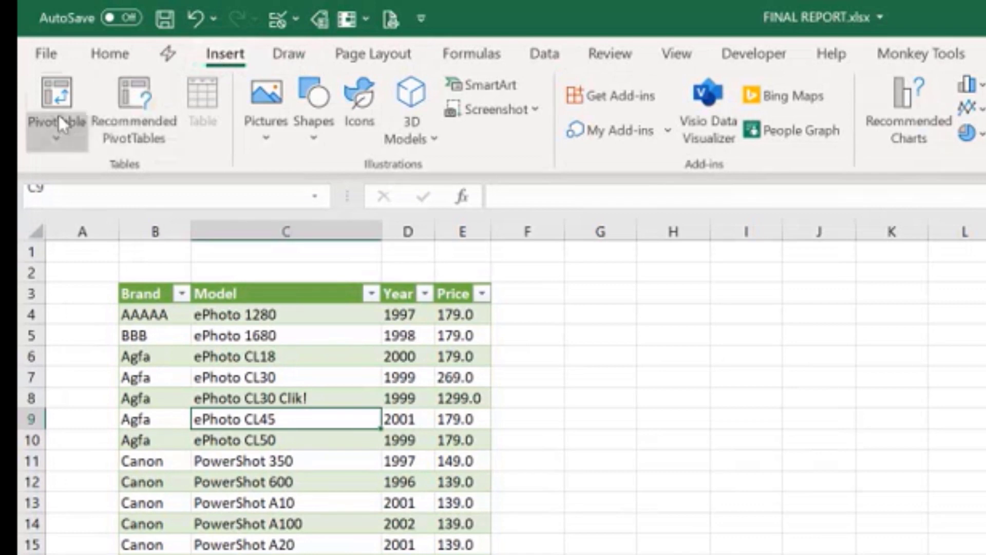
pyautogui.click(55, 117)
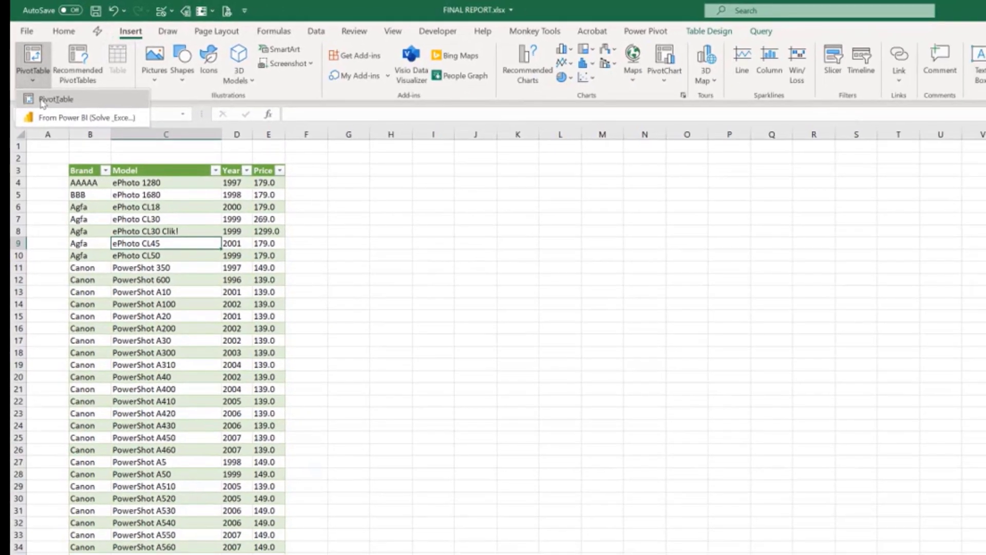
pyautogui.click(69, 171)
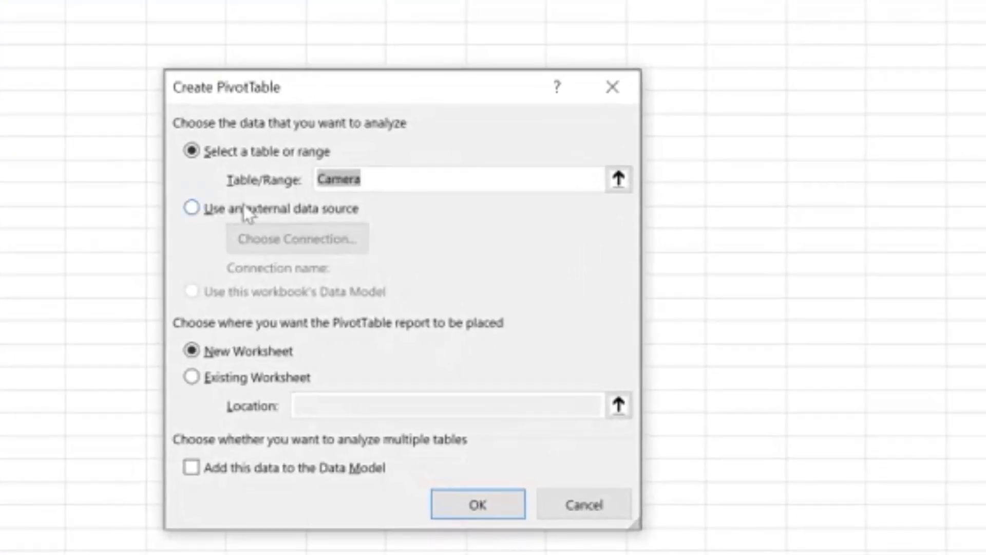
pyautogui.click(471, 499)
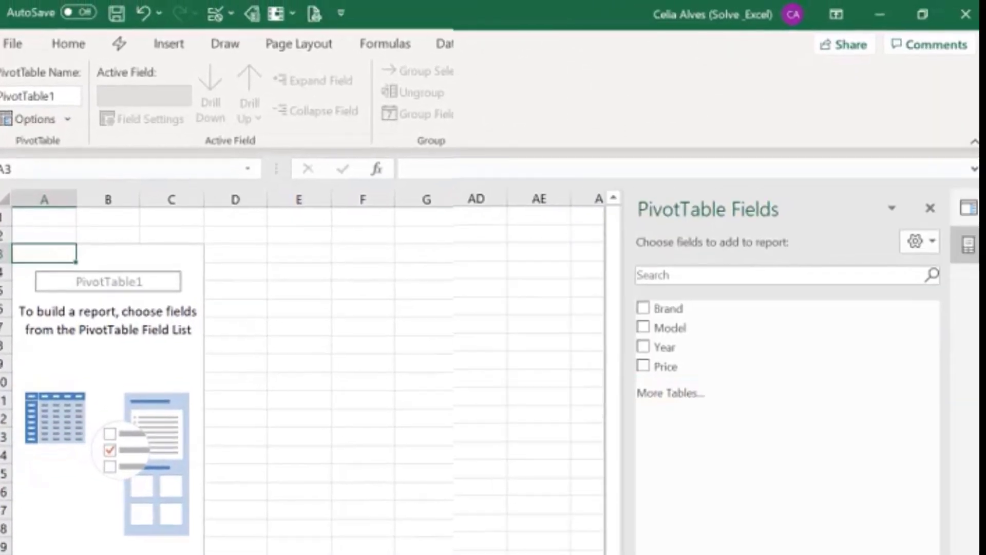
# Add Brand to the PivotTable's rows and Year as its report filter.
pyautogui.click(640, 308)
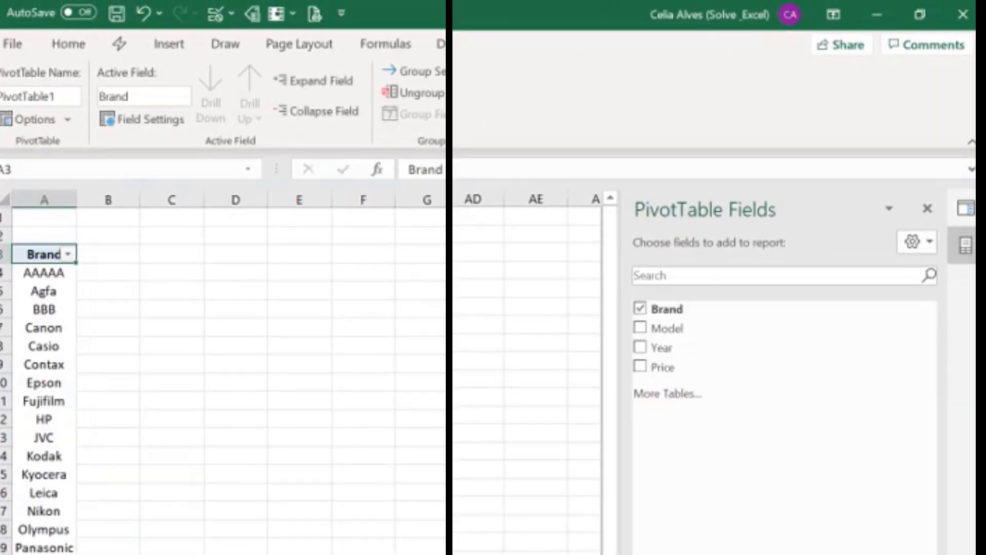
pyautogui.moveTo(660, 347); pyautogui.dragTo(701, 381)
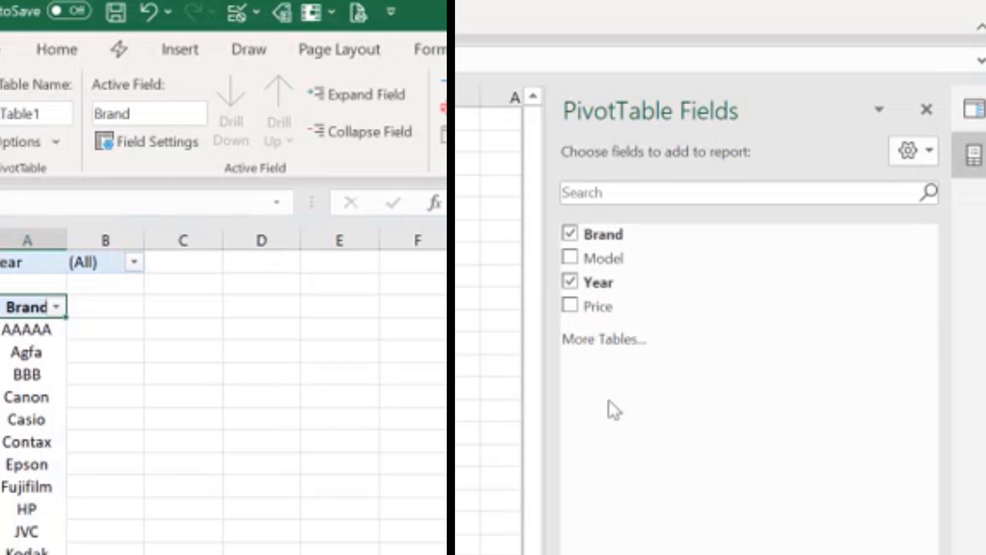
# Add the Price field to the PivotTable's values three times.
pyautogui.moveTo(608, 310); pyautogui.dragTo(835, 403)
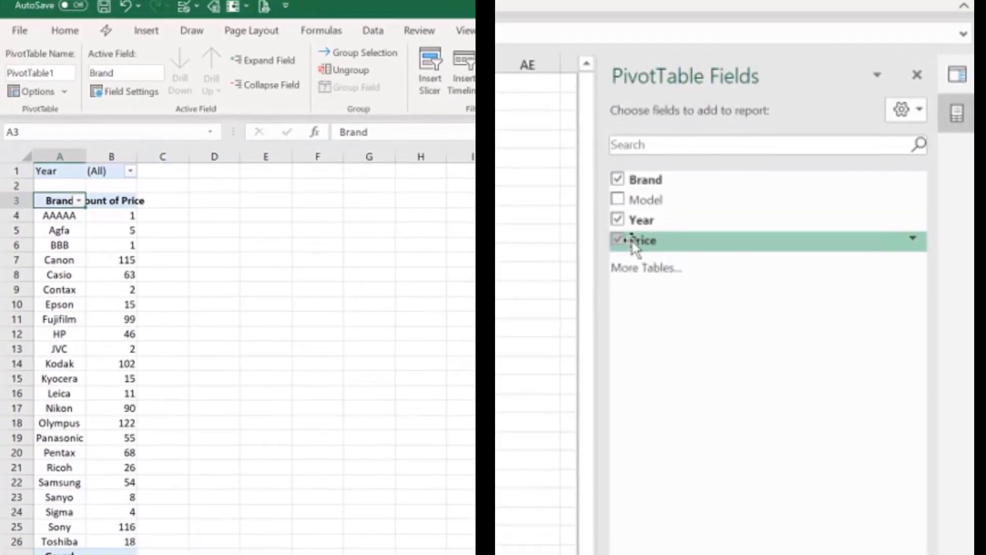
pyautogui.moveTo(636, 249); pyautogui.dragTo(843, 539)
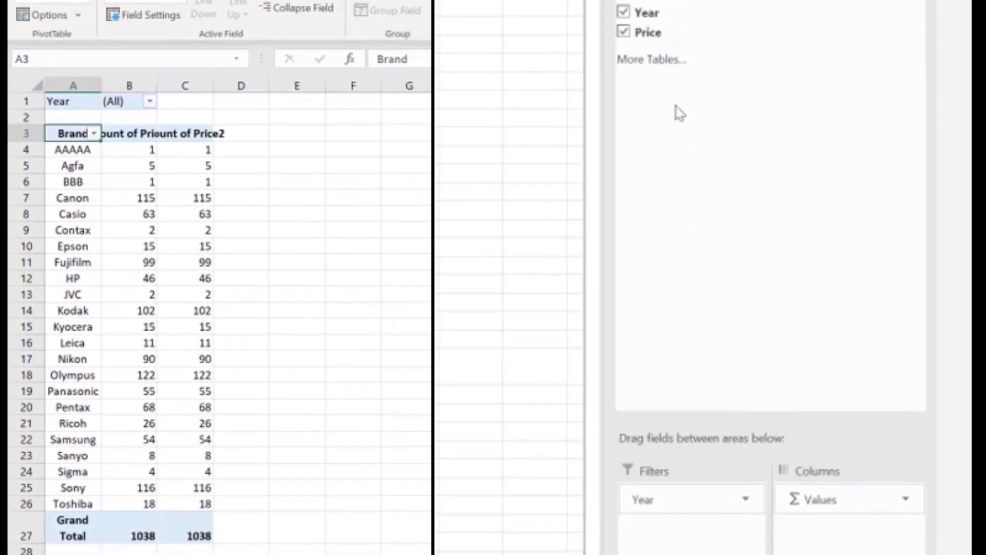
pyautogui.moveTo(637, 51); pyautogui.dragTo(863, 476)
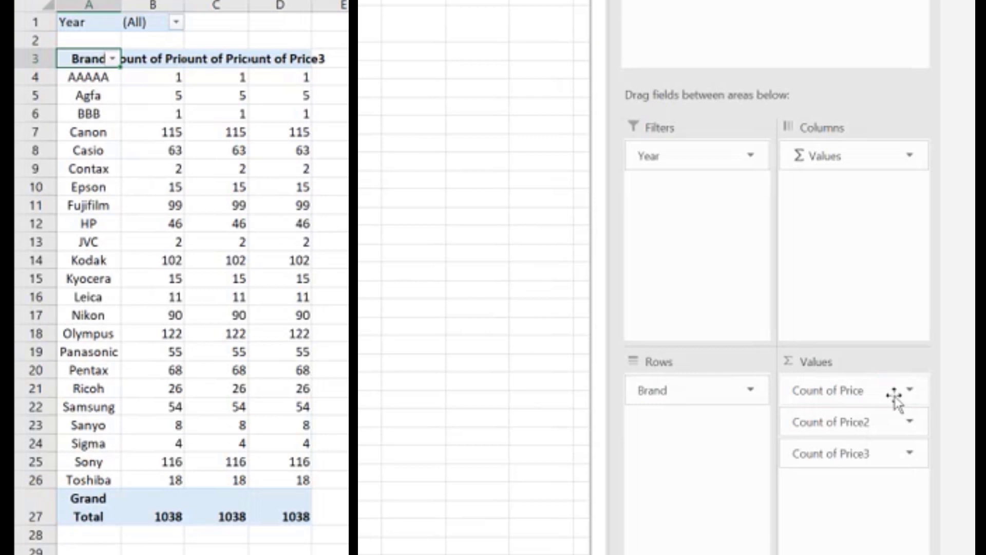
# Summarize the first Price value field by Min.
pyautogui.click(910, 390)
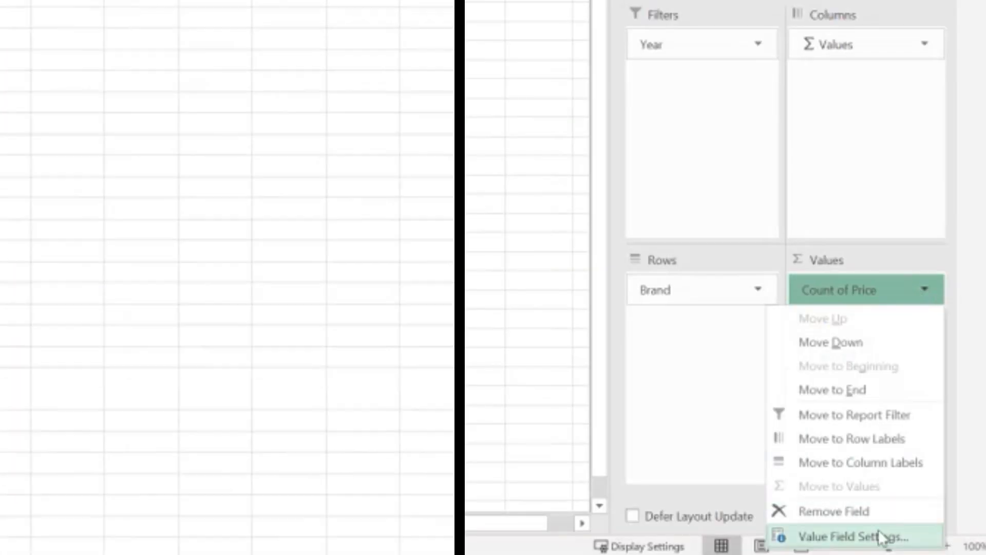
pyautogui.click(883, 535)
pyautogui.click(129, 325)
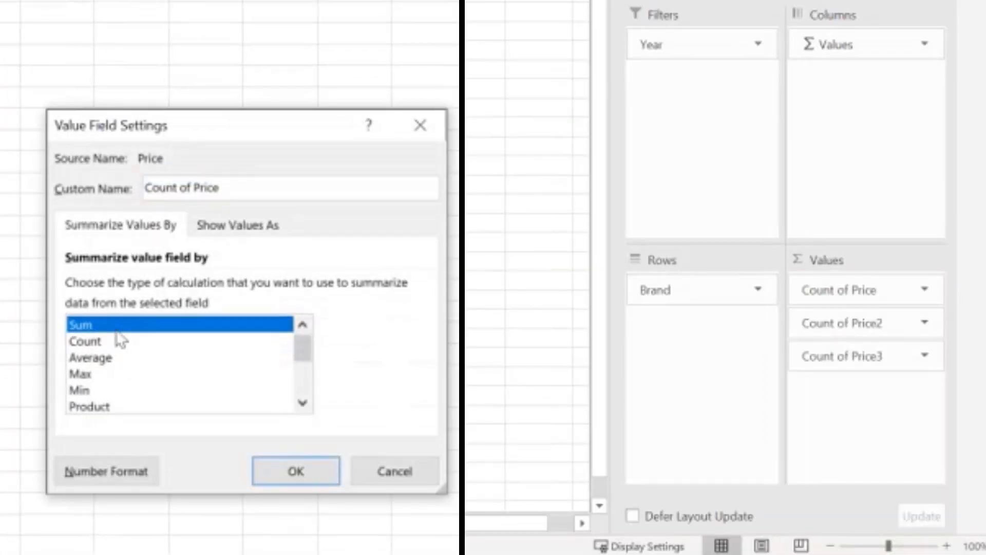
pyautogui.click(112, 374)
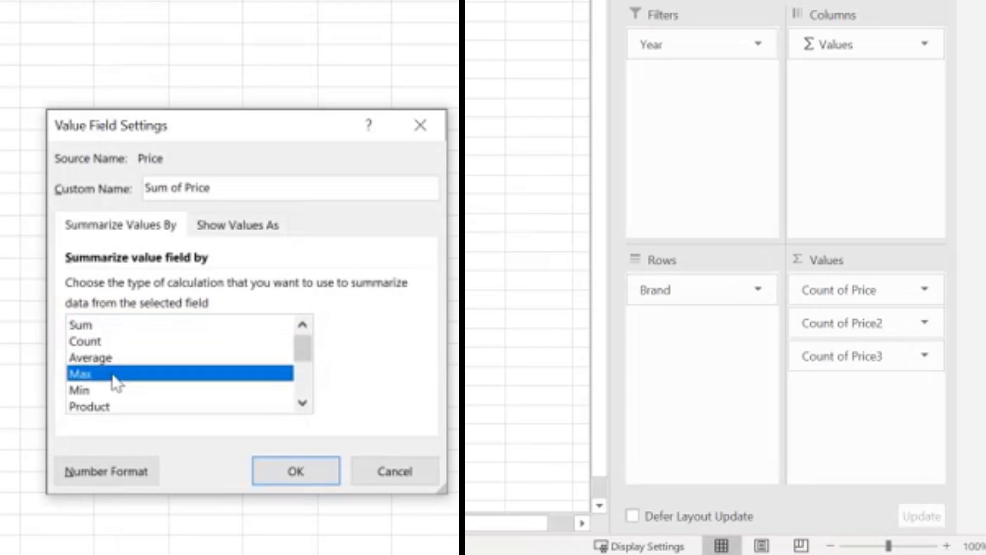
pyautogui.click(107, 390)
pyautogui.click(283, 461)
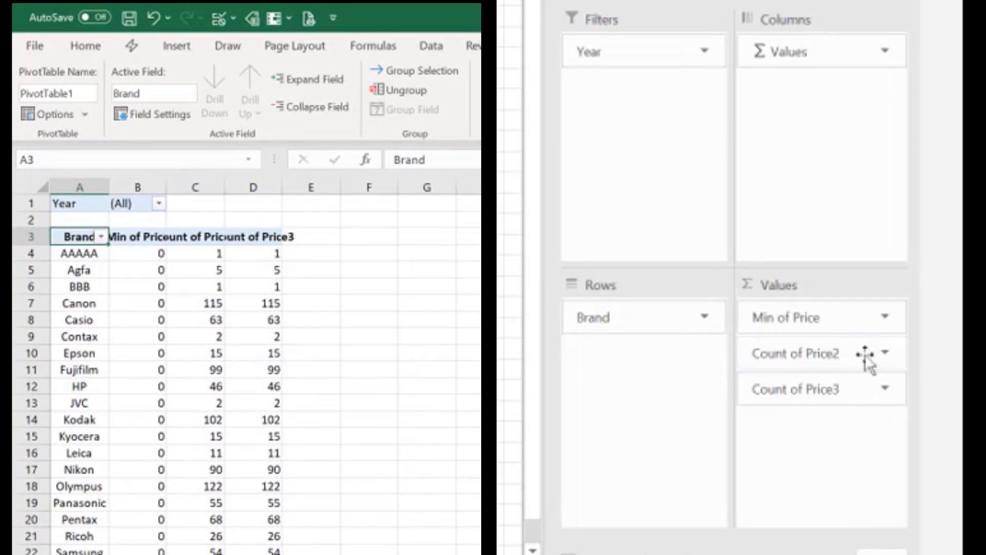
# Summarize the second Price value field by Average.
pyautogui.click(891, 356)
pyautogui.click(846, 326)
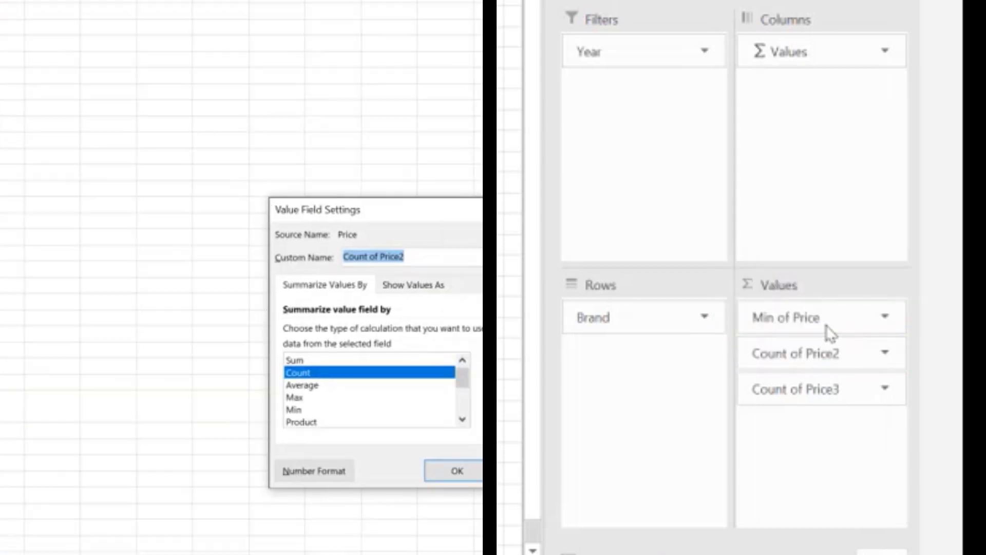
pyautogui.click(103, 274)
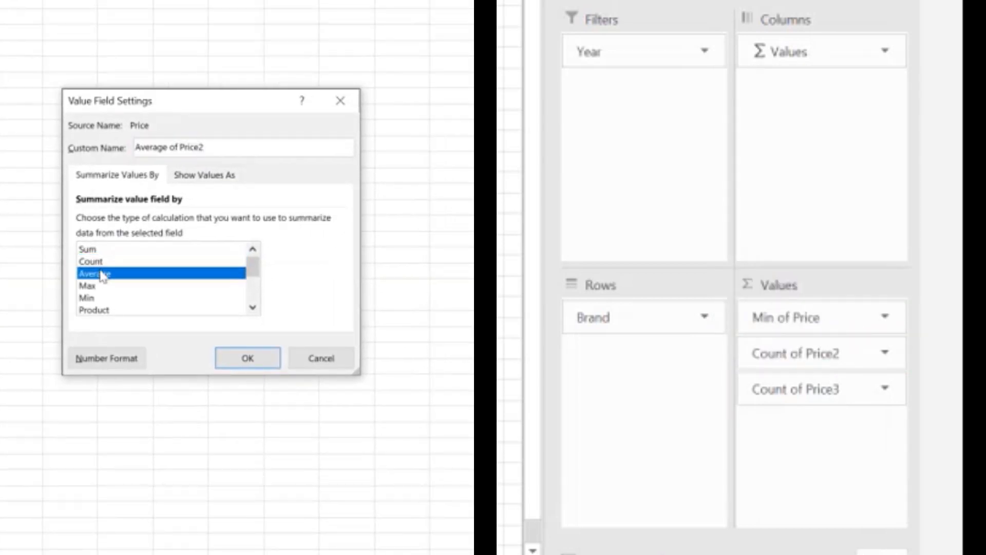
pyautogui.click(248, 358)
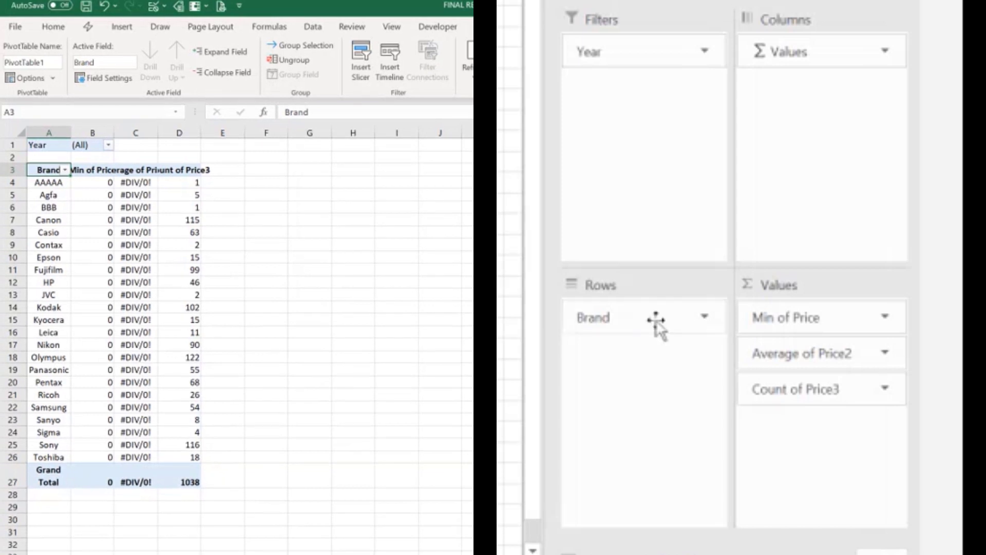
# Summarize the third Price value field by Max.
pyautogui.click(884, 390)
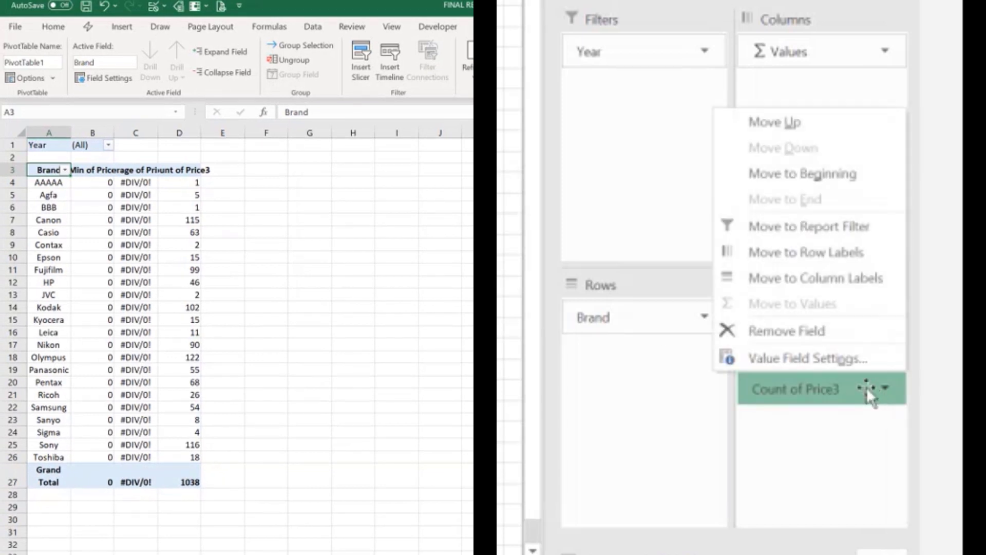
pyautogui.click(816, 359)
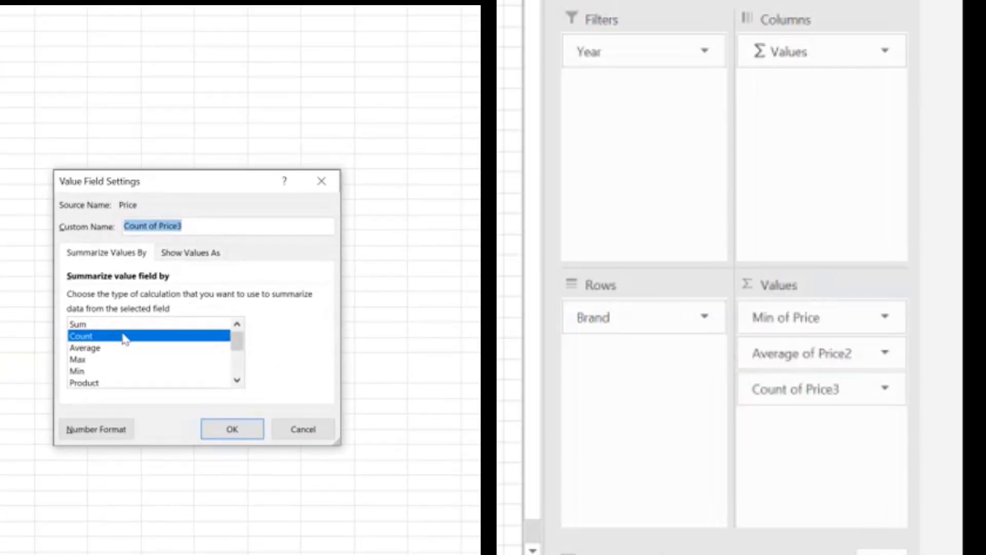
pyautogui.click(77, 361)
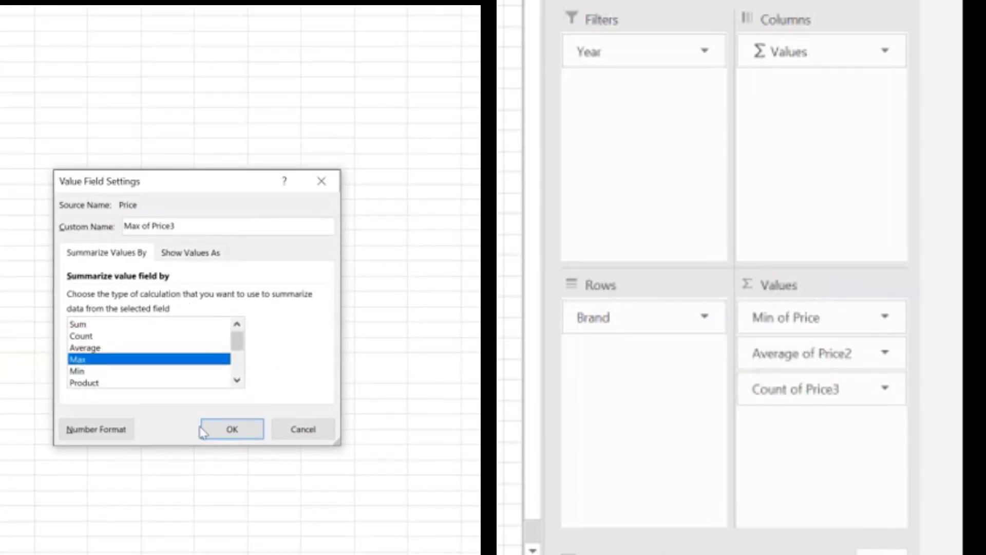
pyautogui.click(205, 432)
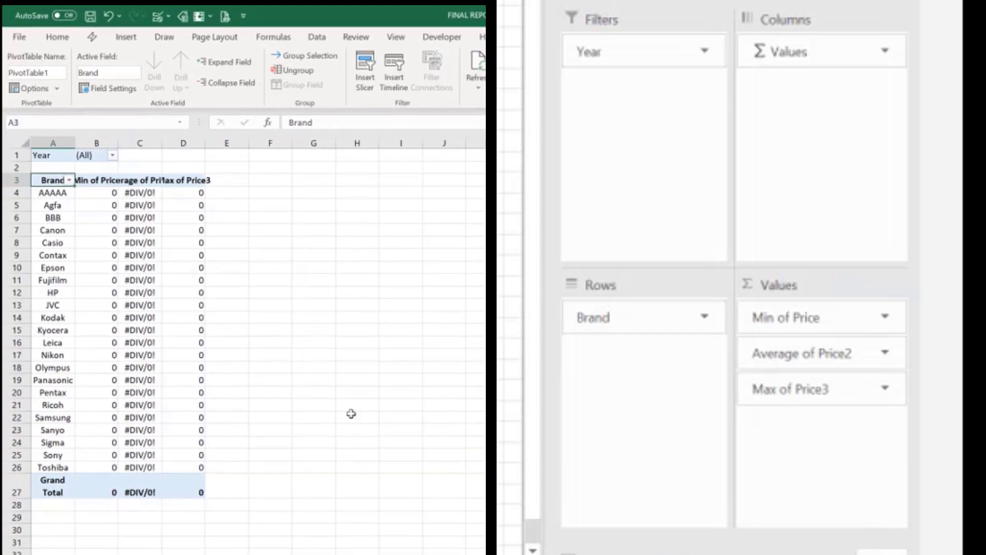
# Filter the PivotTable report to the year 1994.
pyautogui.click(140, 167)
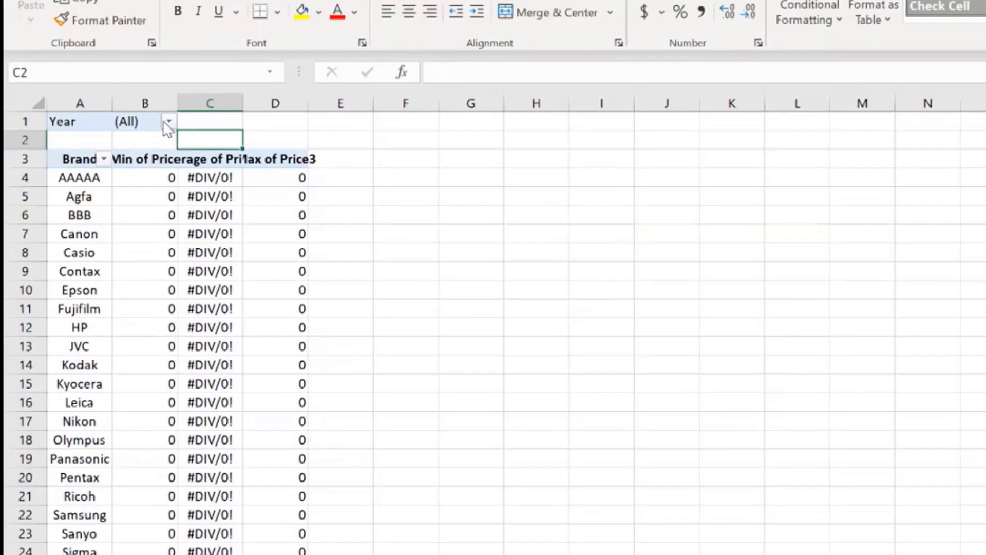
pyautogui.click(112, 155)
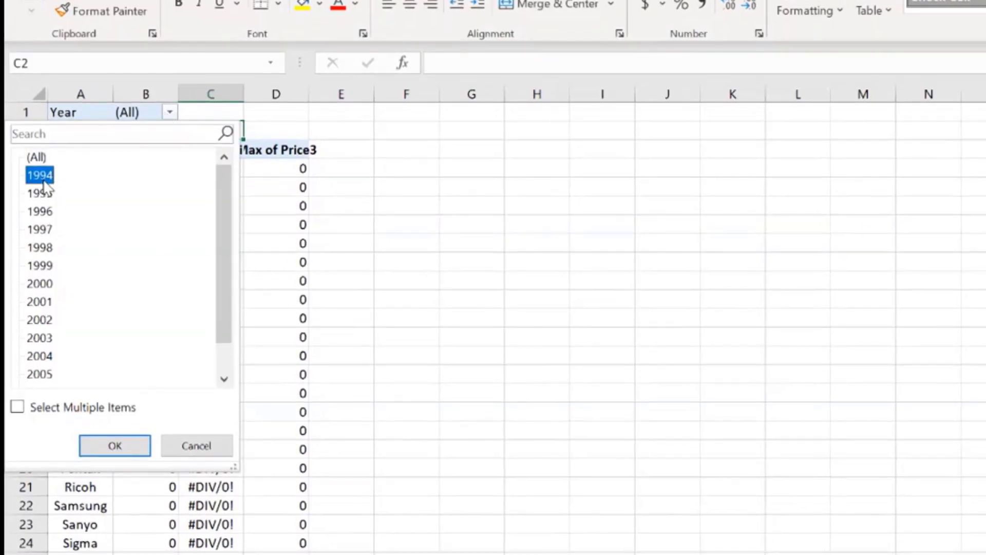
pyautogui.click(132, 447)
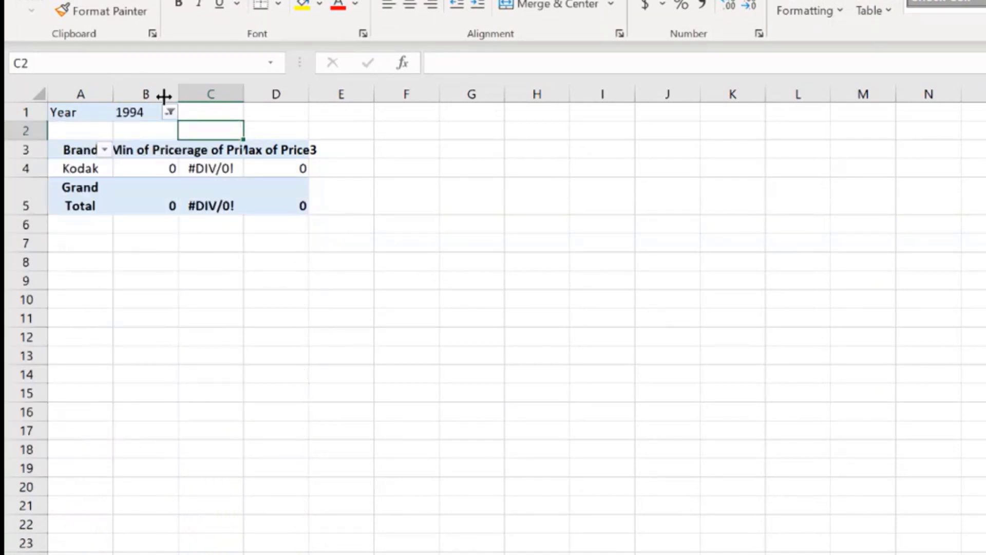
# Filter the PivotTable report to the year 2007 and select the Fujifilm row label.
pyautogui.click(170, 112)
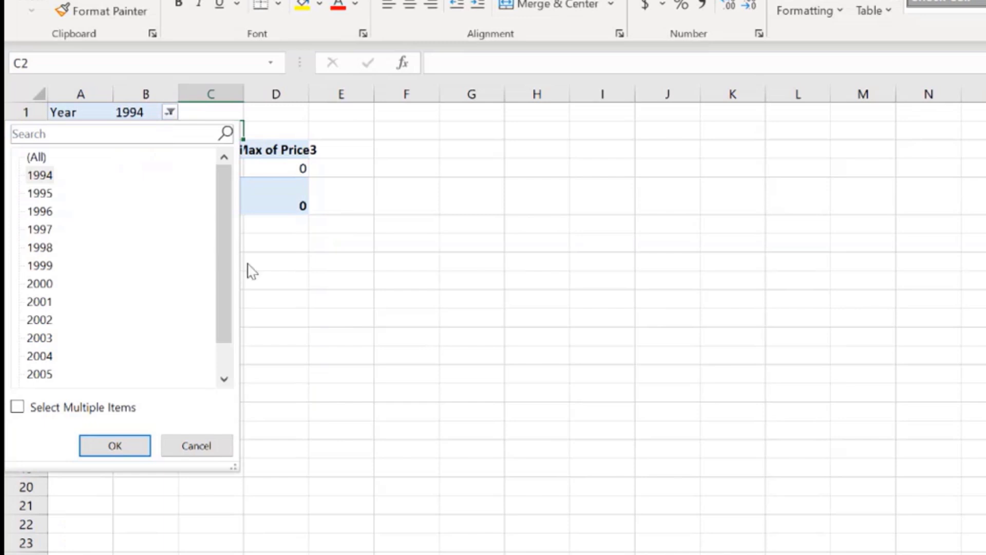
pyautogui.moveTo(230, 274); pyautogui.dragTo(224, 379)
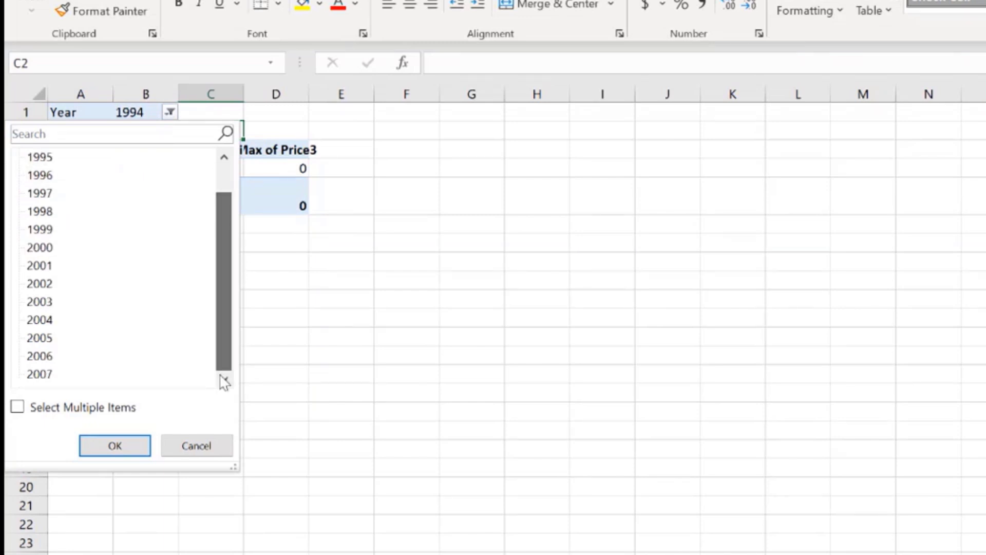
pyautogui.click(31, 374)
pyautogui.click(138, 454)
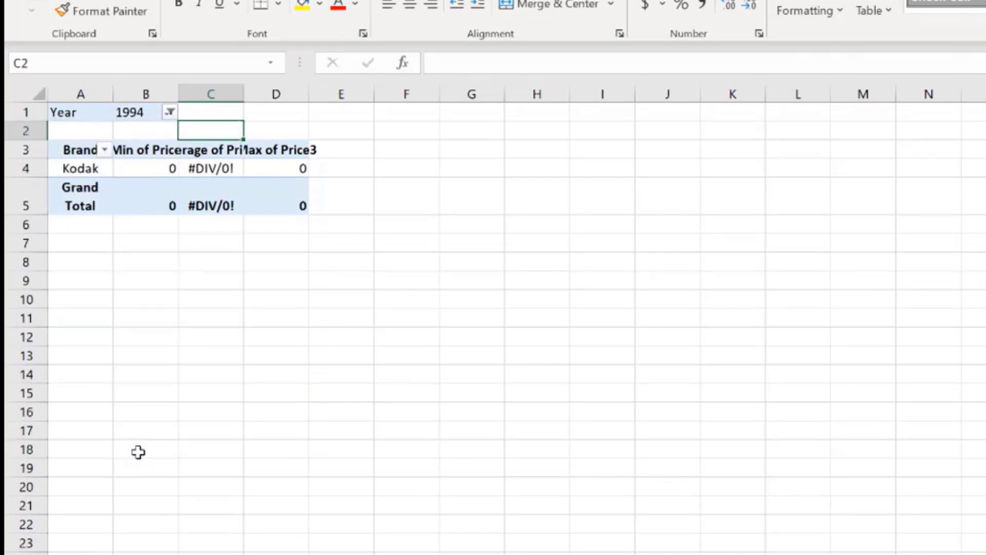
pyautogui.moveTo(181, 202)
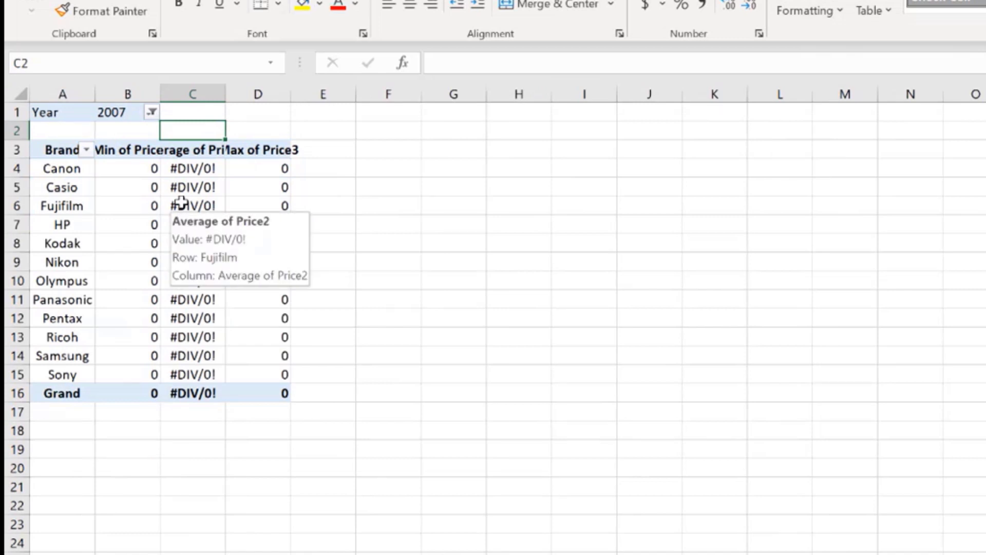
pyautogui.moveTo(146, 204)
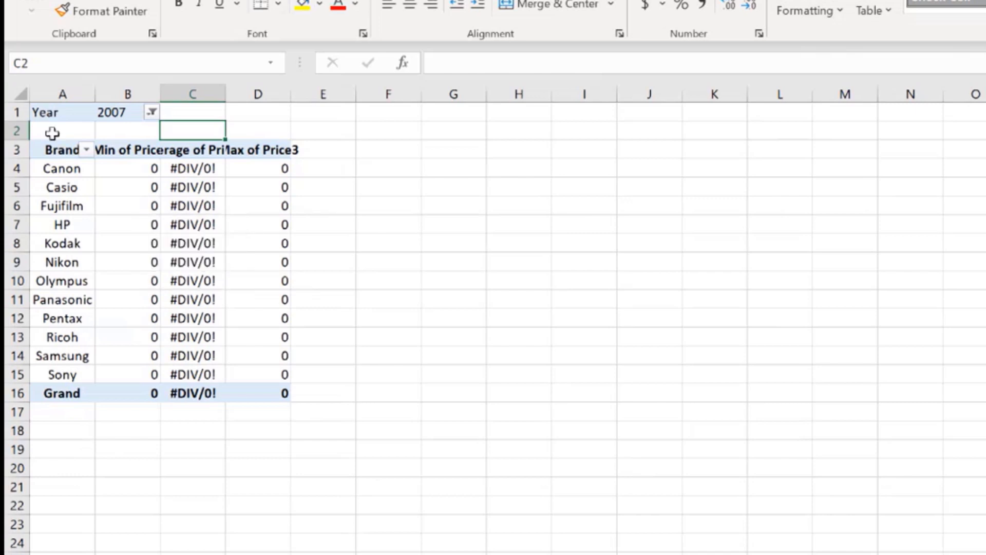
pyautogui.moveTo(90, 204)
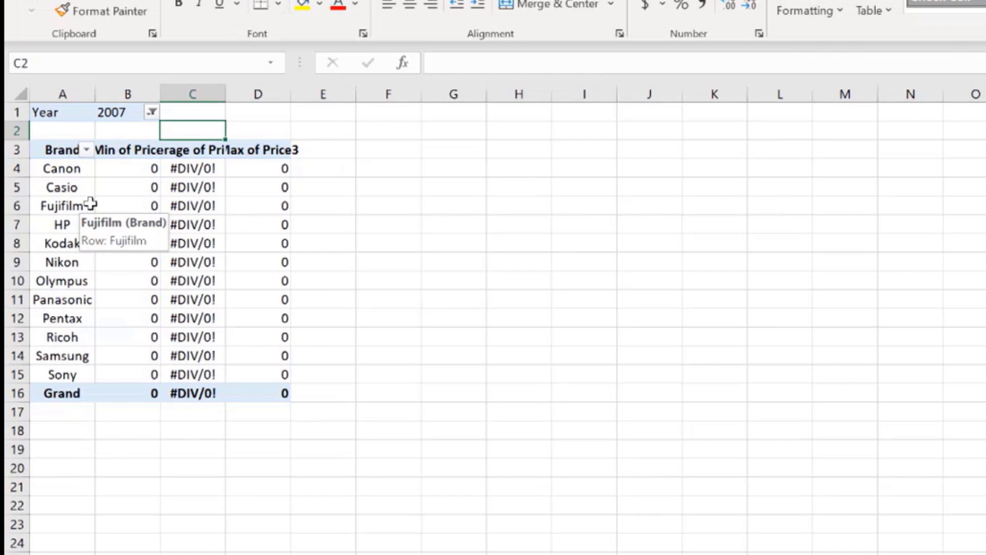
pyautogui.click(90, 204)
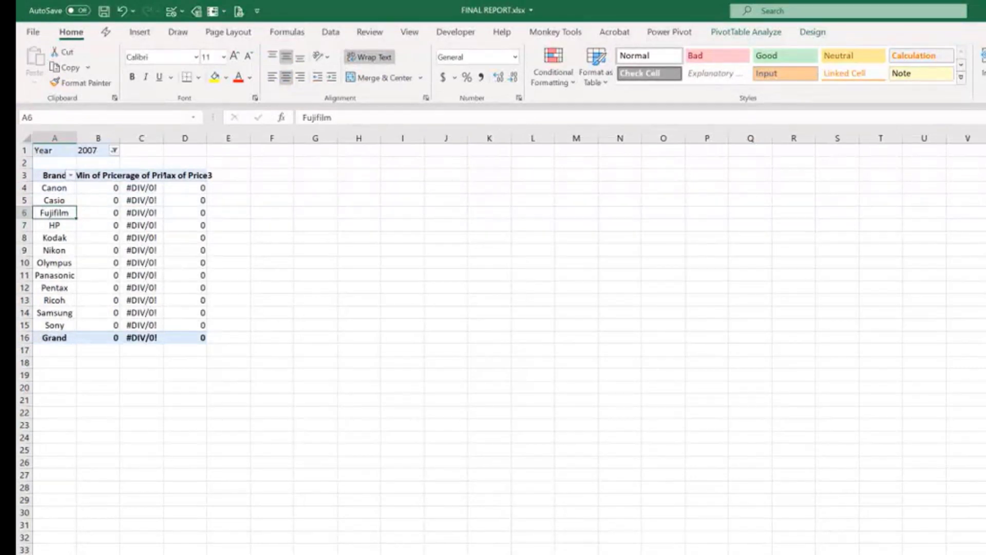
# Widen the Year and Price columns on the sheet with the loaded camera table.
pyautogui.hotkey('ctrl', 'pagedown')
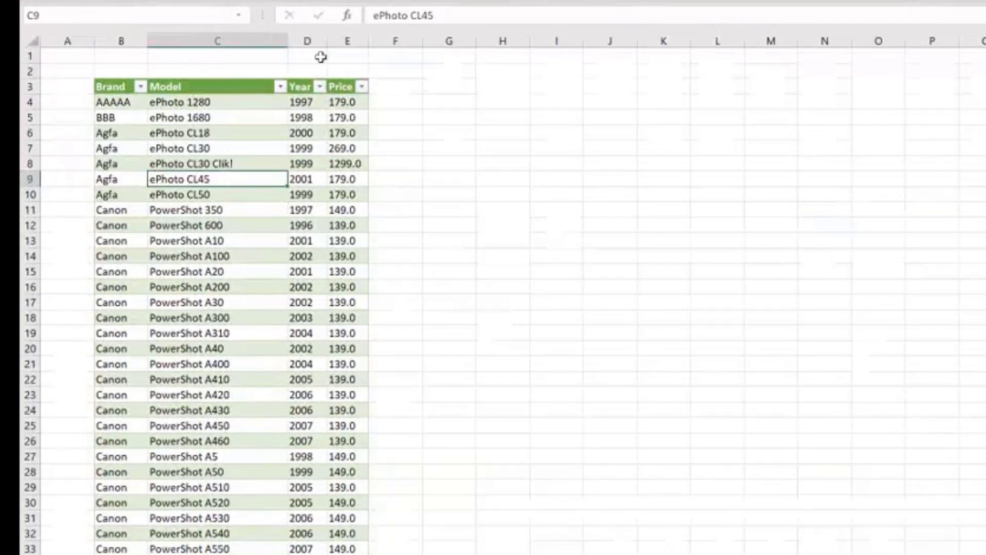
pyautogui.moveTo(314, 39); pyautogui.dragTo(413, 47)
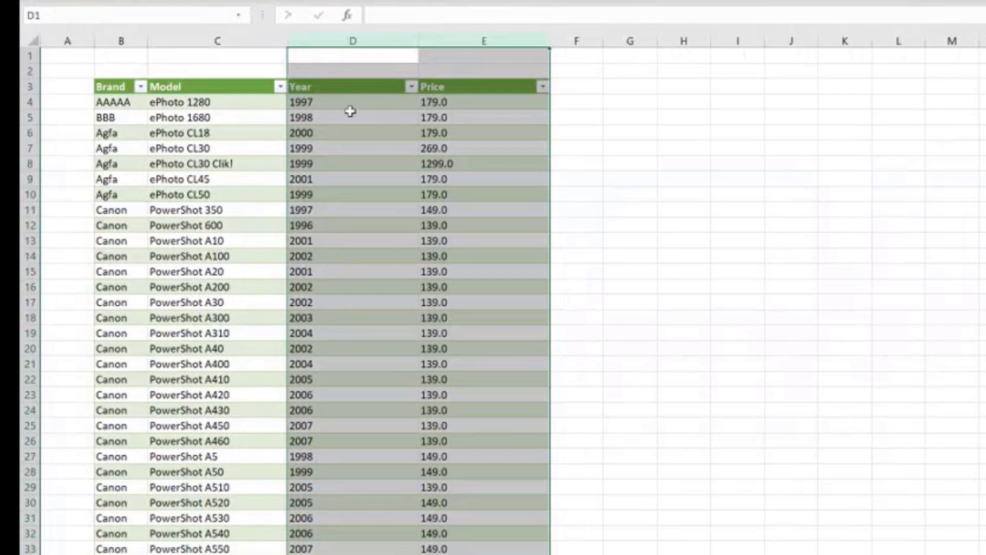
pyautogui.click(431, 150)
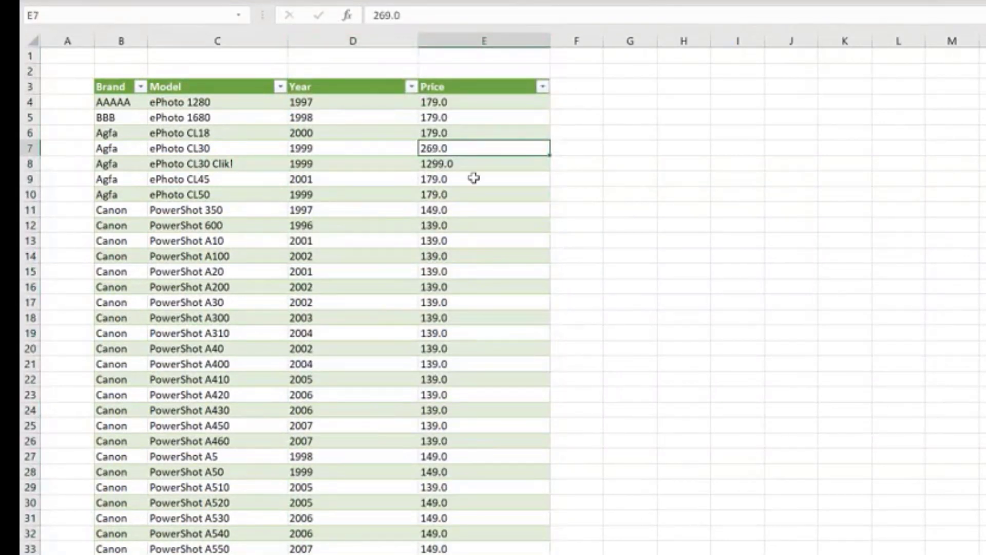
pyautogui.keyDown('ctrl'); pyautogui.scroll(4, 474, 178); pyautogui.keyUp('ctrl')
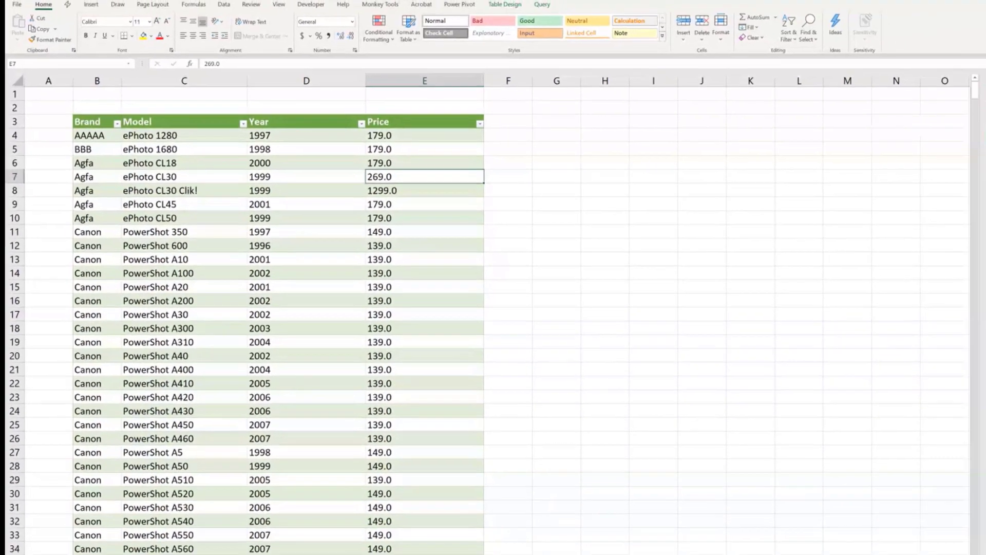
# Open the Camera query for editing and set the data type of Year to Whole Number and of Price to Currency.
pyautogui.click(923, 131)
pyautogui.doubleClick(923, 133)
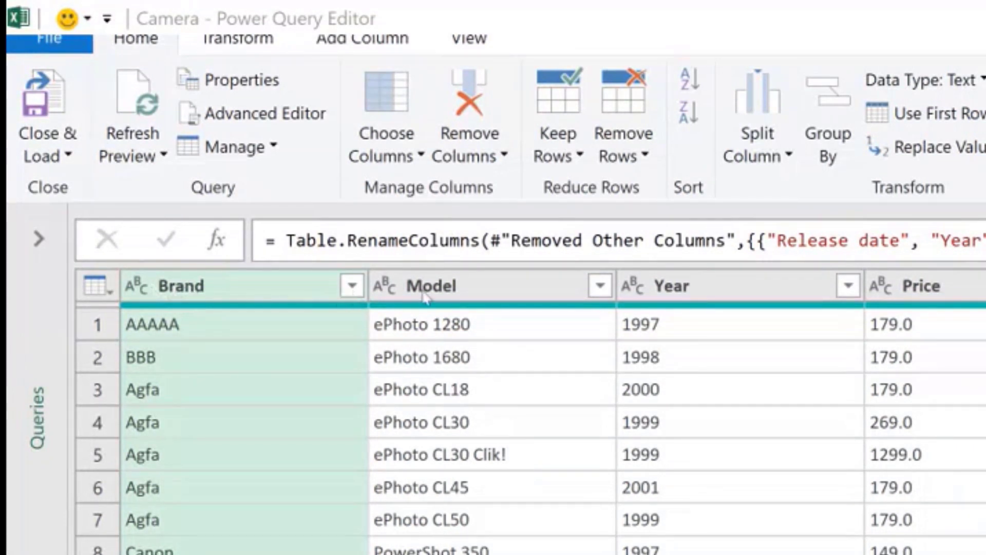
pyautogui.click(635, 285)
pyautogui.click(663, 367)
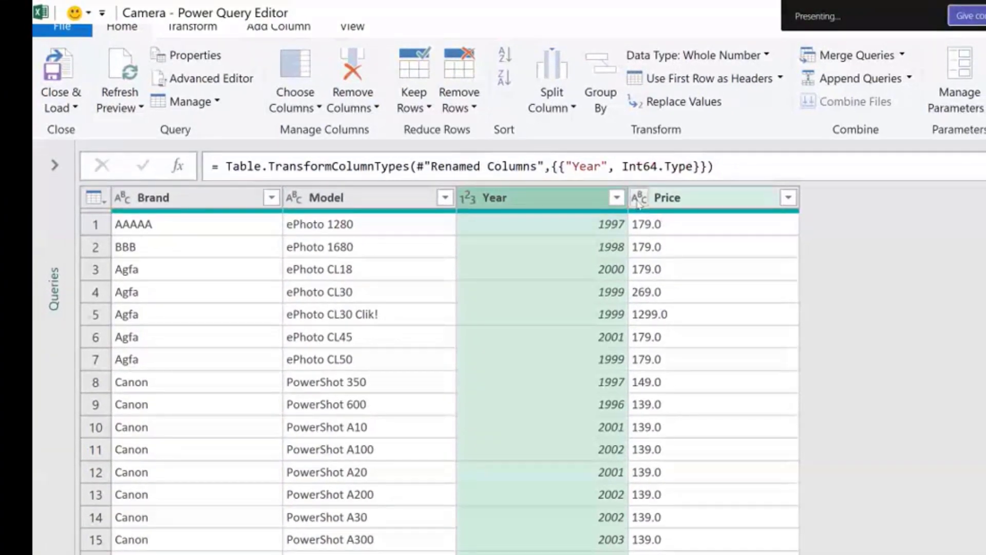
pyautogui.click(638, 200)
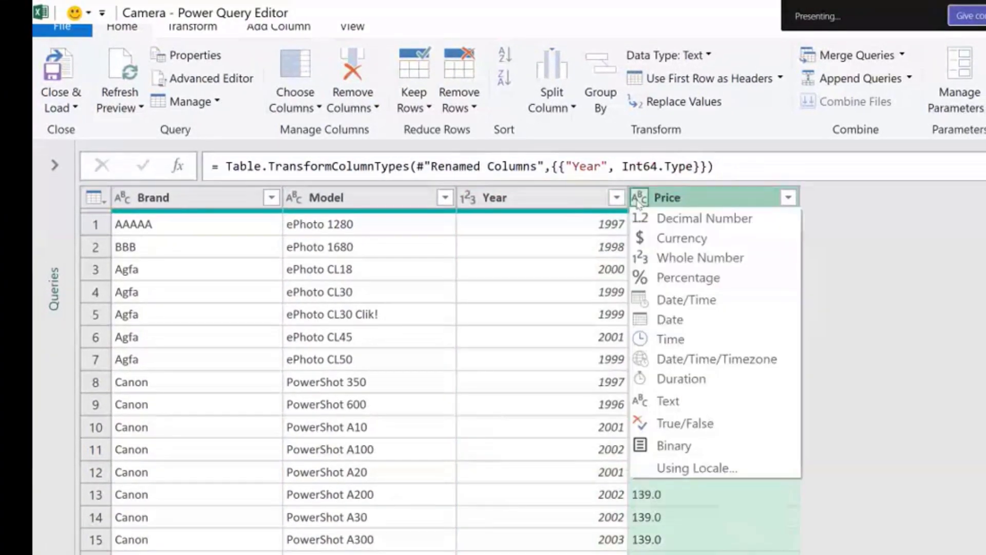
pyautogui.click(648, 240)
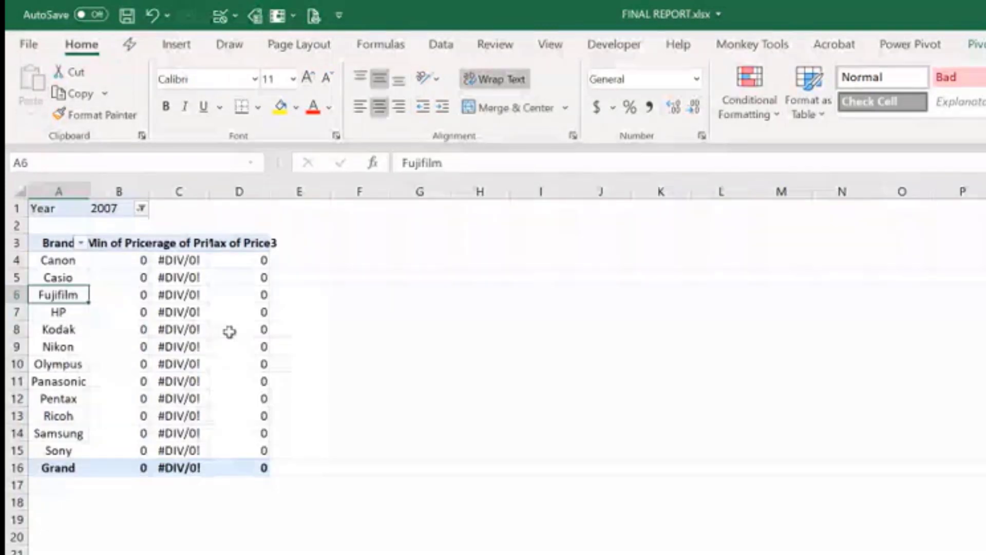
# Move the PivotTable to cell G3 on Sheet1, beside the loaded camera table.
pyautogui.rightClick(65, 303)
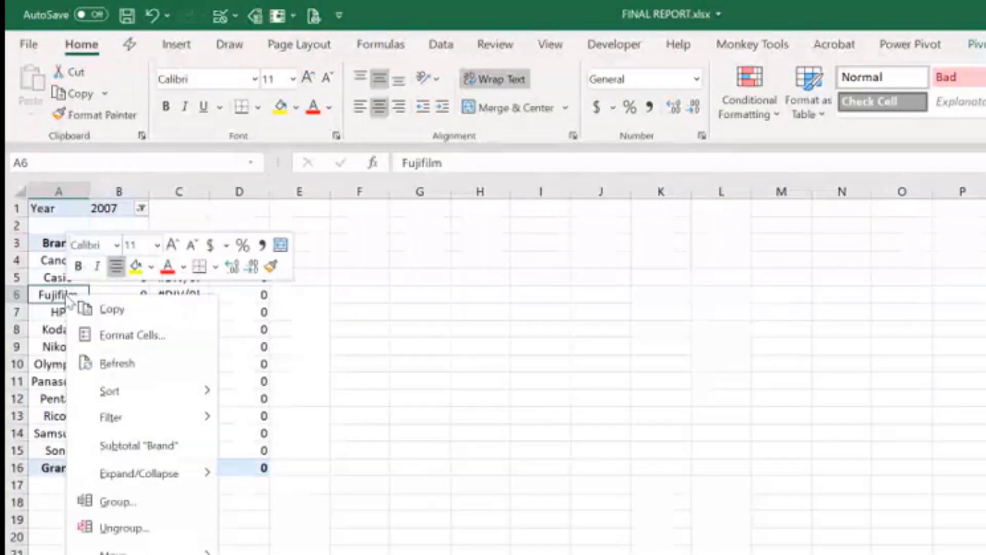
pyautogui.click(976, 44)
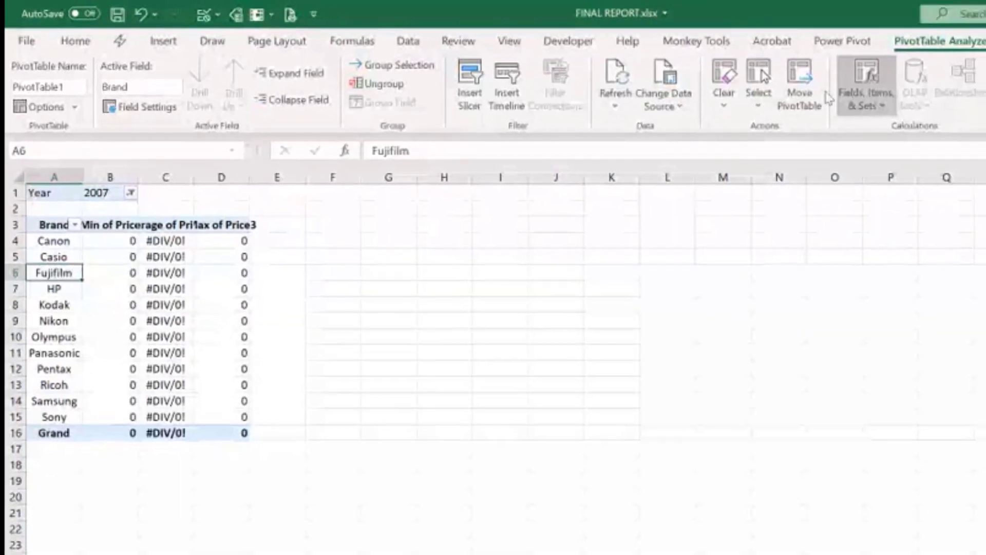
pyautogui.click(864, 90)
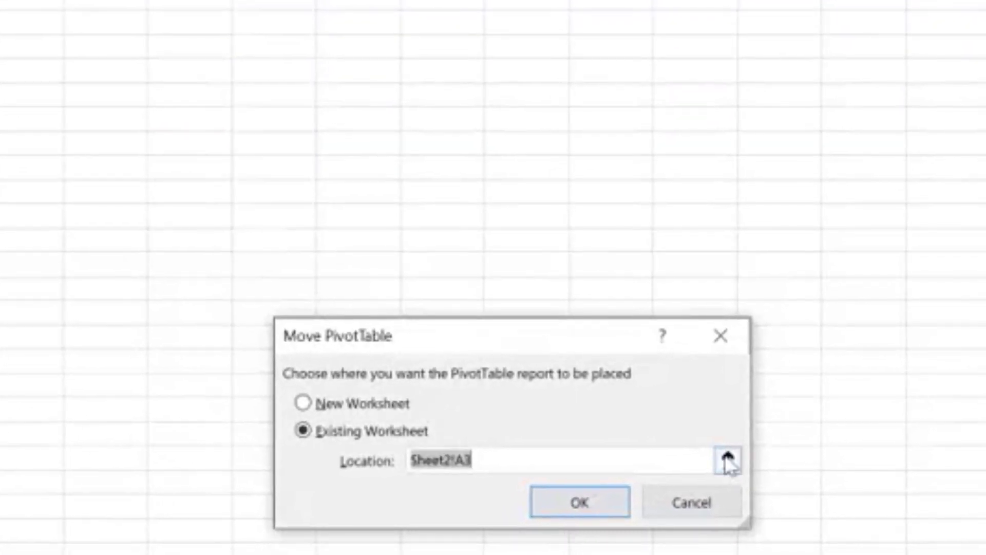
pyautogui.click(744, 465)
pyautogui.hotkey('ctrl', 'pageup')
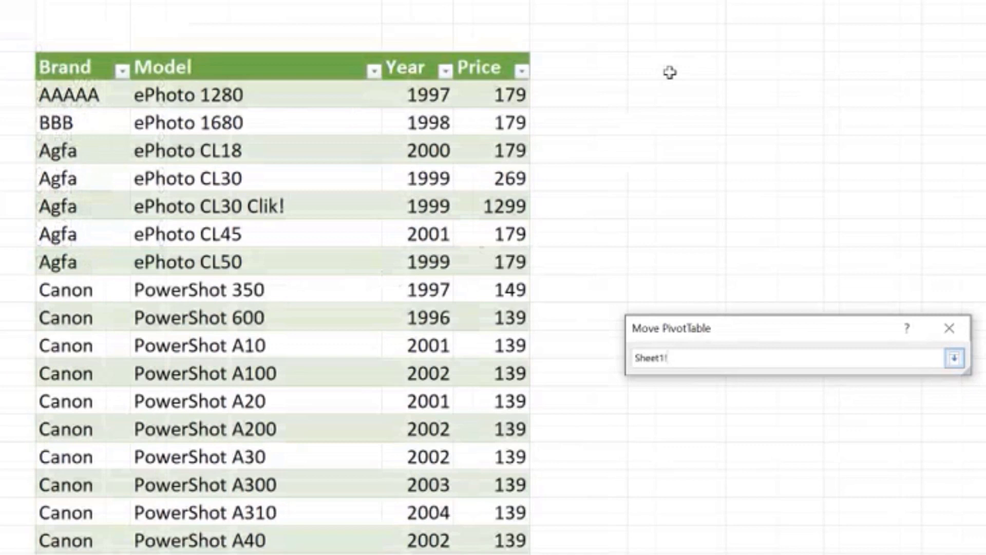
pyautogui.click(670, 72)
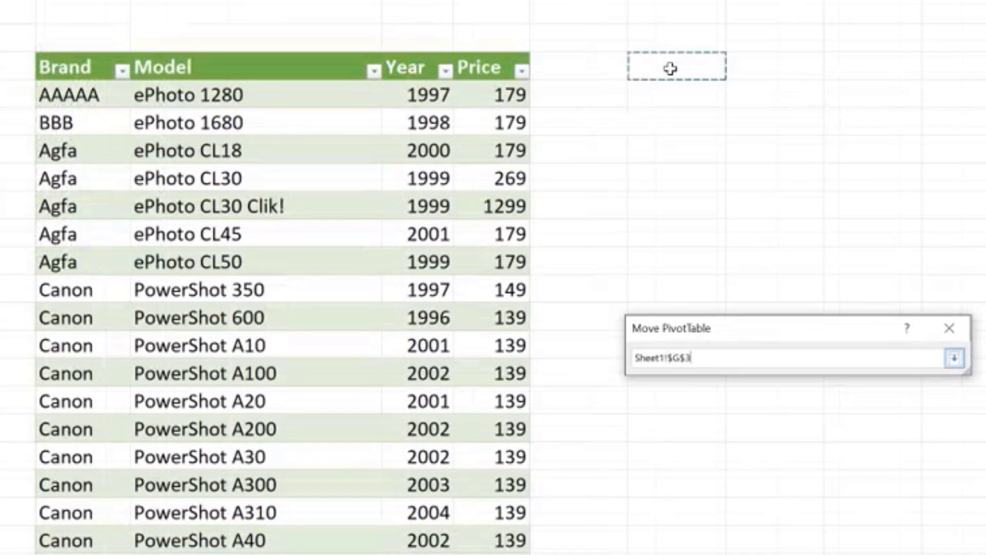
pyautogui.click(955, 358)
pyautogui.click(848, 449)
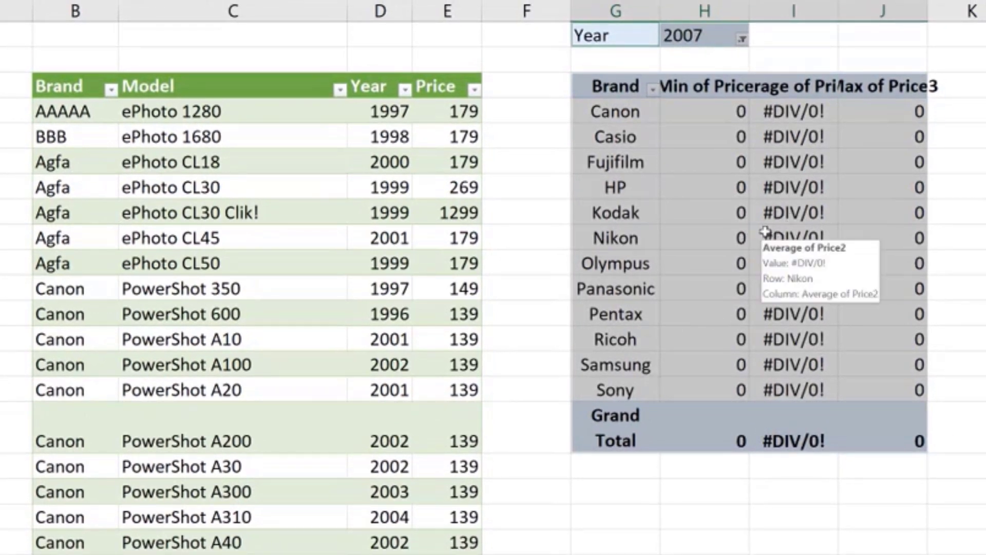
# Refresh the moved PivotTable and filter its report to the year 1997.
pyautogui.rightClick(695, 224)
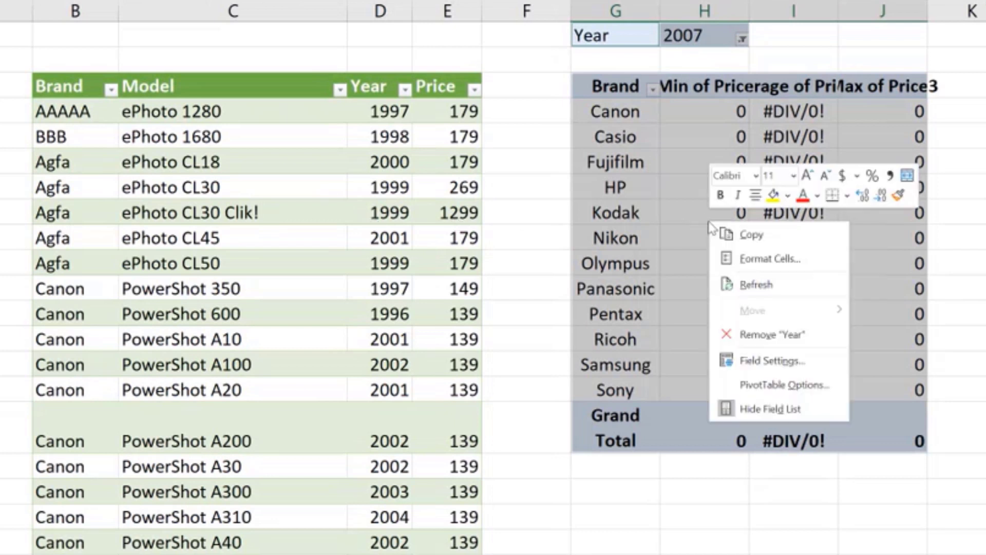
pyautogui.click(748, 284)
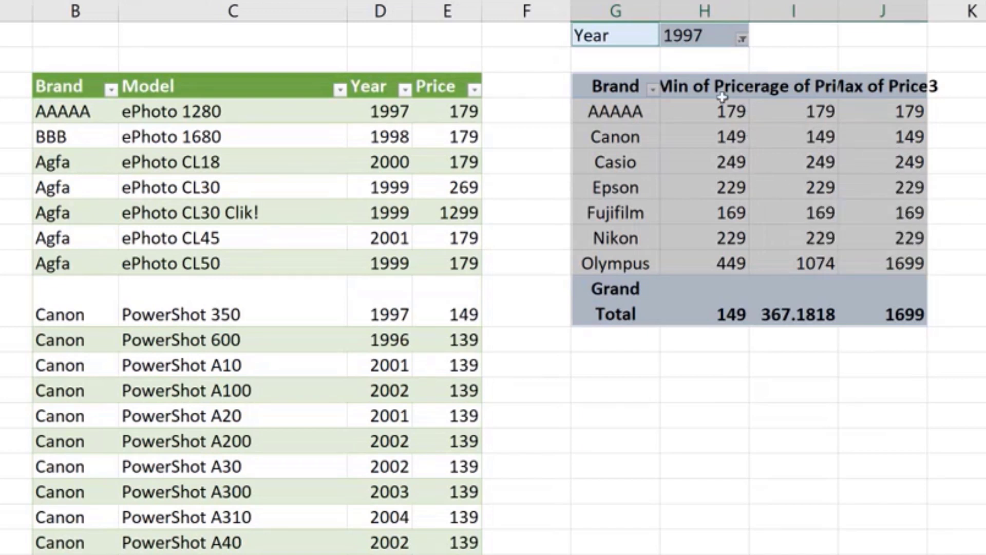
# Widen the PivotTable's Min of Price, Average of Price2, Max of Price3 and Brand columns to fit their contents.
pyautogui.moveTo(708, 10)
pyautogui.mouseDown()
pyautogui.moveTo(855, 40)
pyautogui.moveTo(839, 14)
pyautogui.moveTo(890, 16)
pyautogui.mouseUp()
pyautogui.click(832, 203)
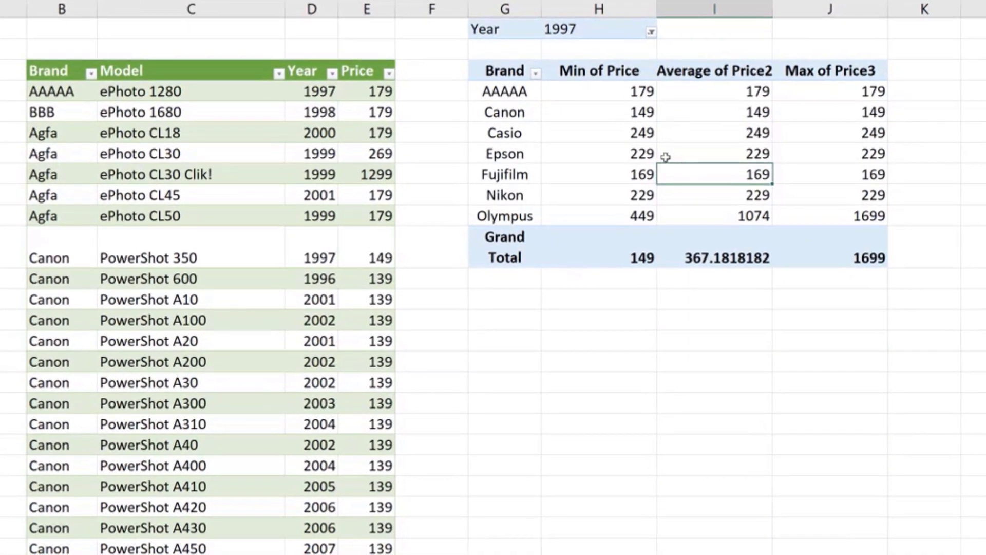
pyautogui.moveTo(540, 10); pyautogui.dragTo(577, 19)
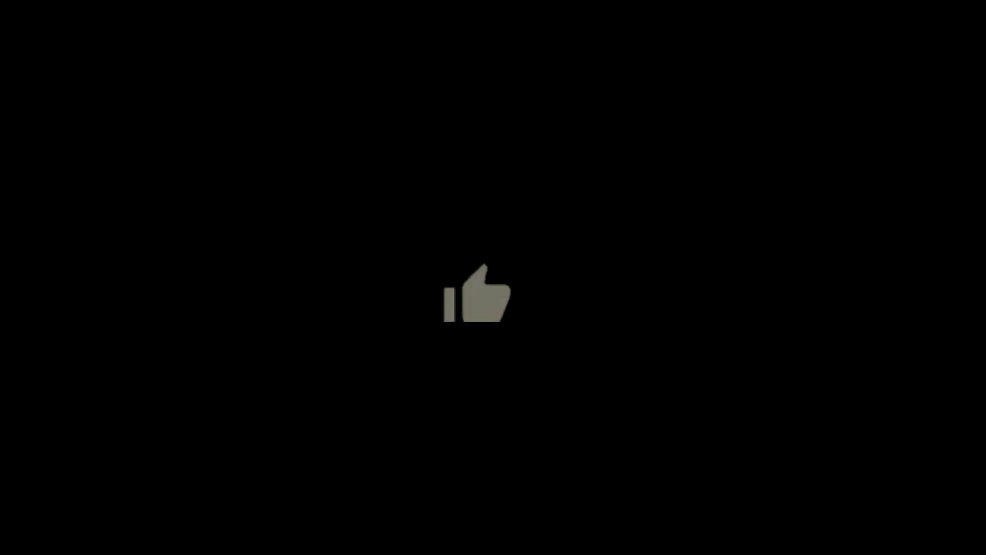